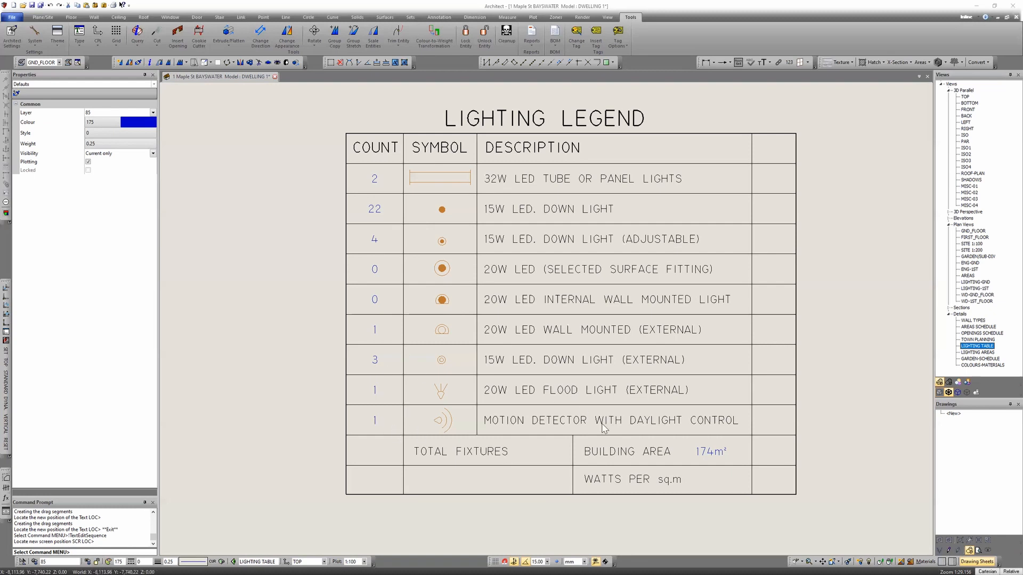
click(707, 456)
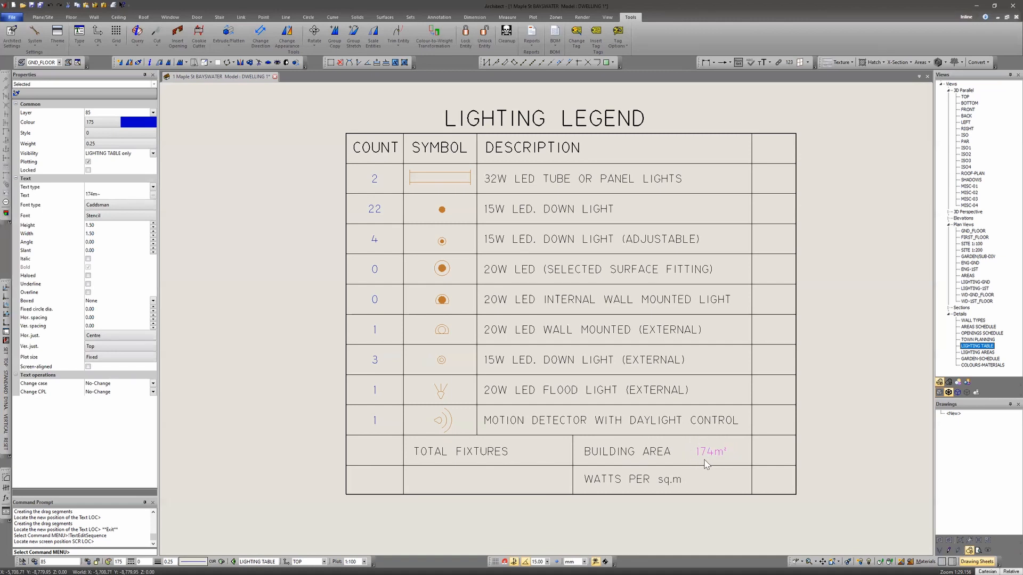
key(Escape)
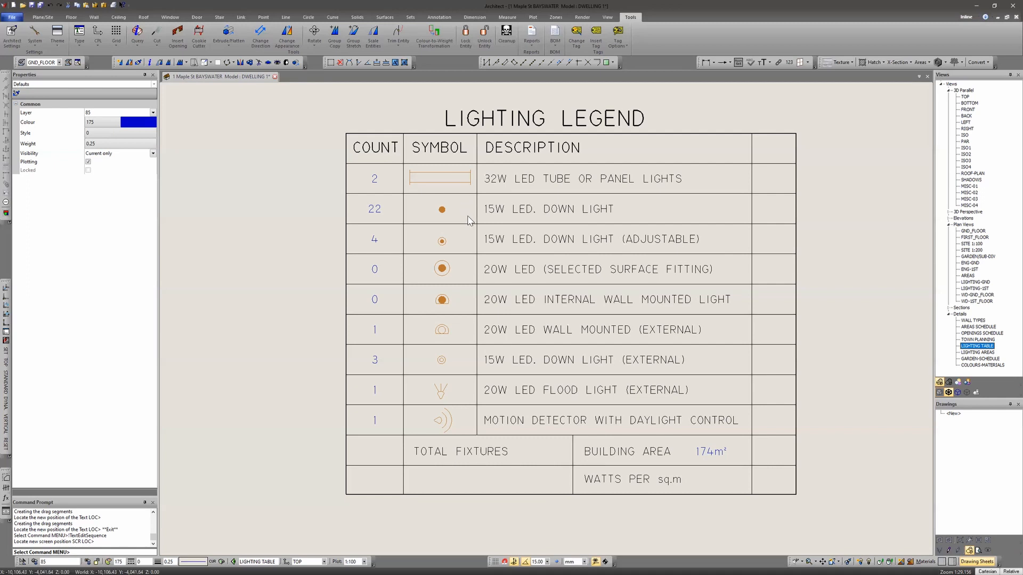
Start a new data field formula with precision 0 and the ID set to L.
click(6, 499)
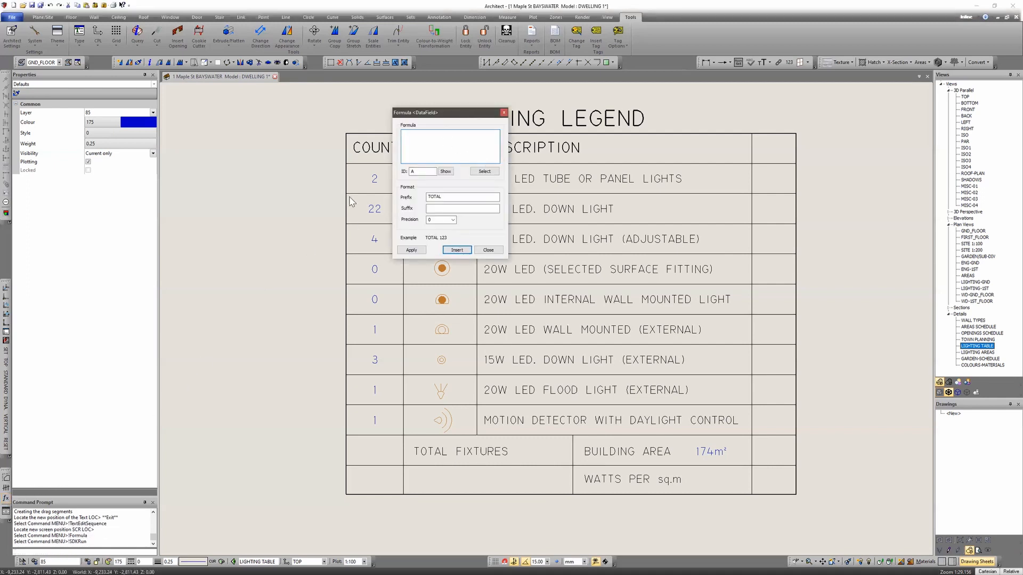
drag(449, 115, 265, 203)
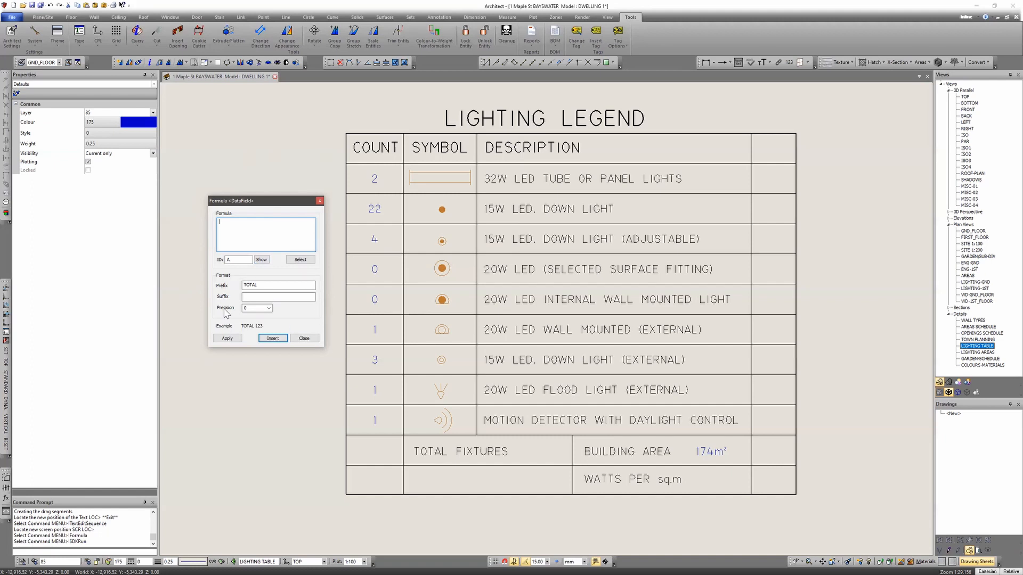
click(268, 308)
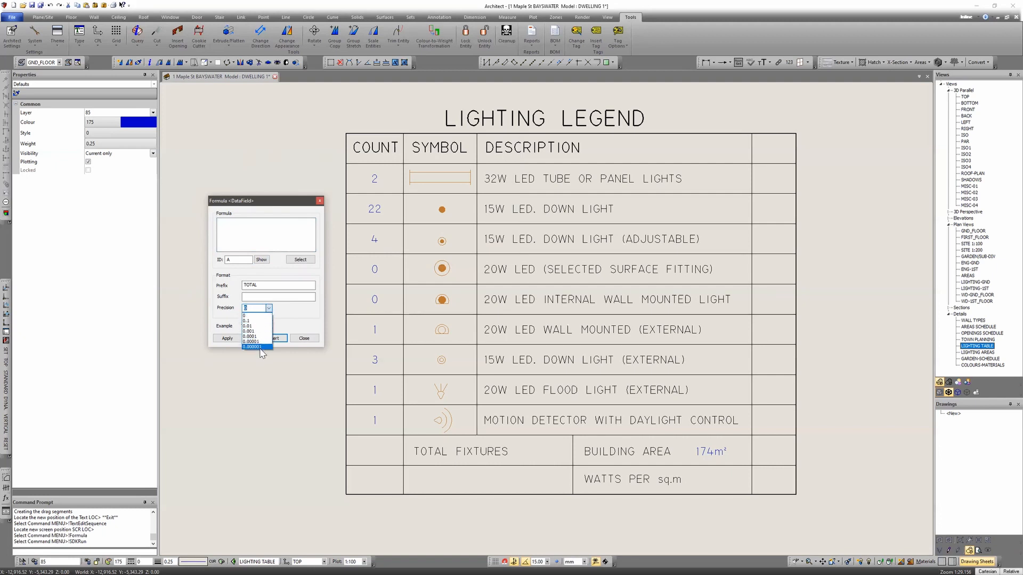
click(248, 315)
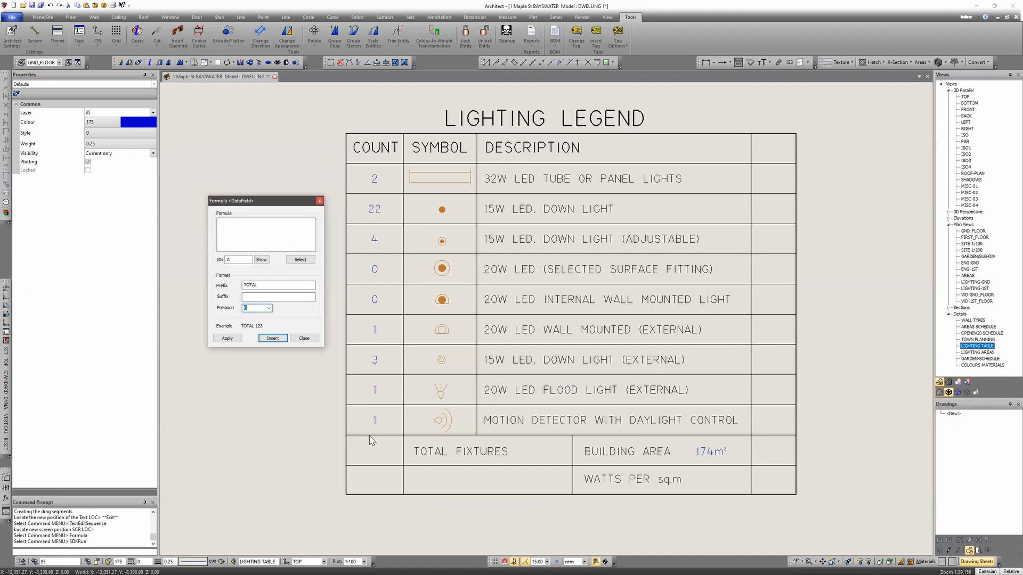
double_click(232, 259)
text(L)
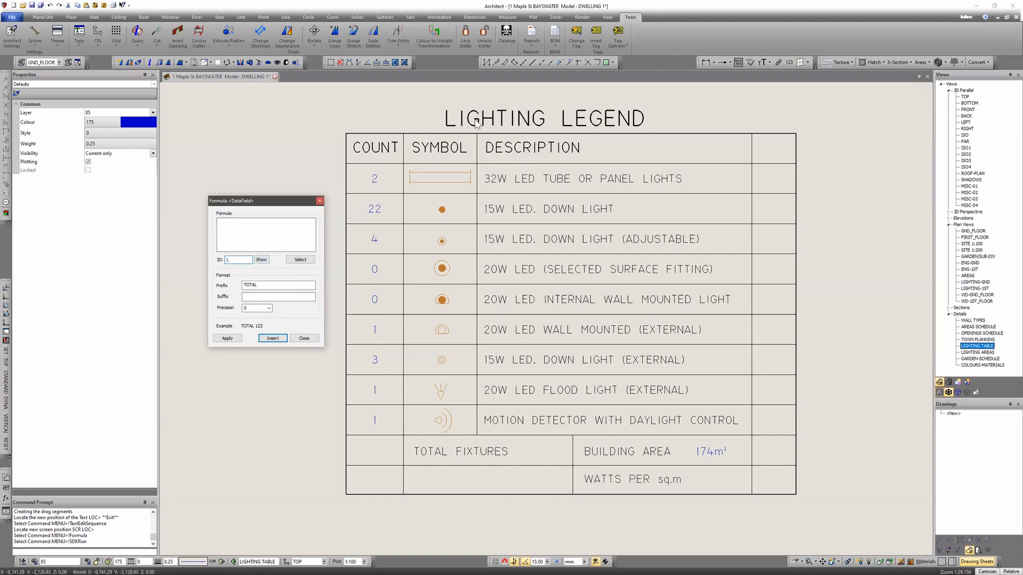
Add all the count values, from the 32W tube or panel lights through the motion detector, to the formula as a sum.
click(300, 260)
click(374, 179)
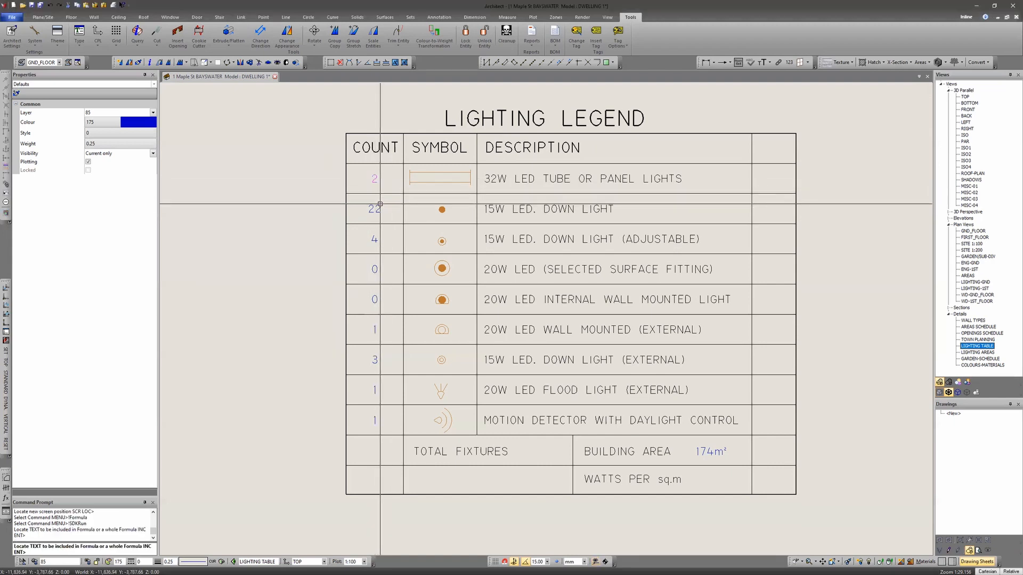
click(374, 210)
click(374, 239)
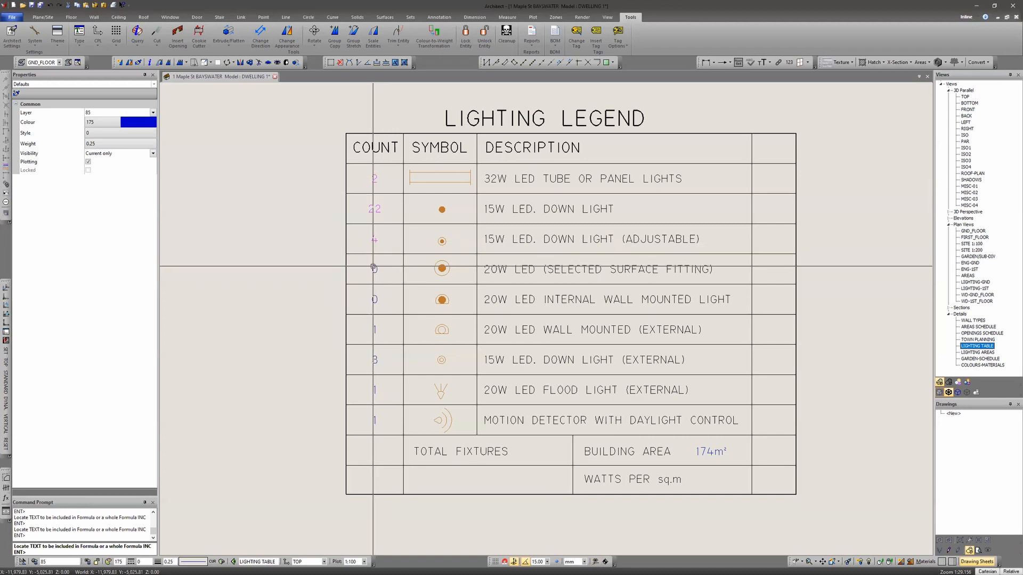
click(375, 269)
click(375, 299)
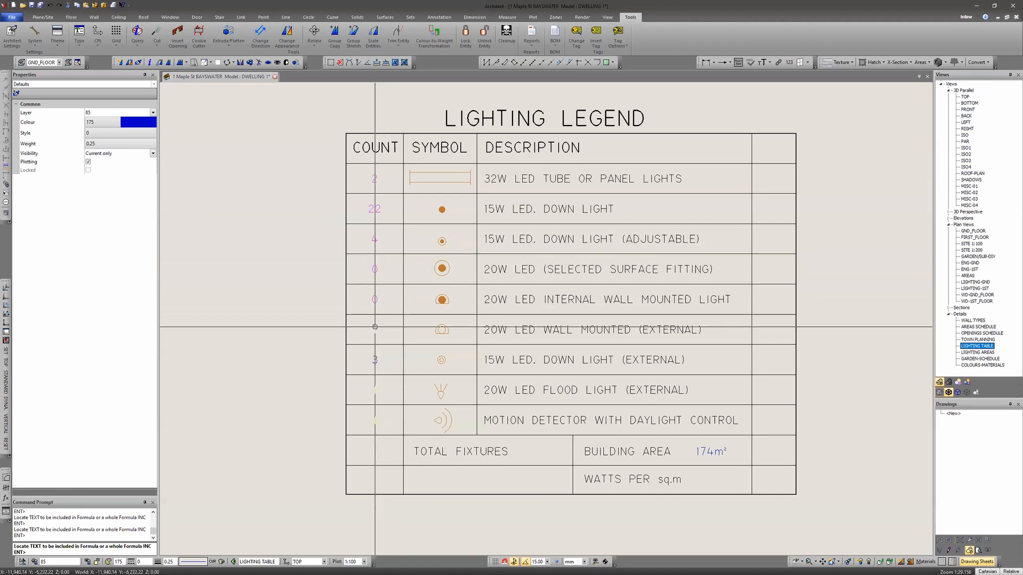
click(375, 329)
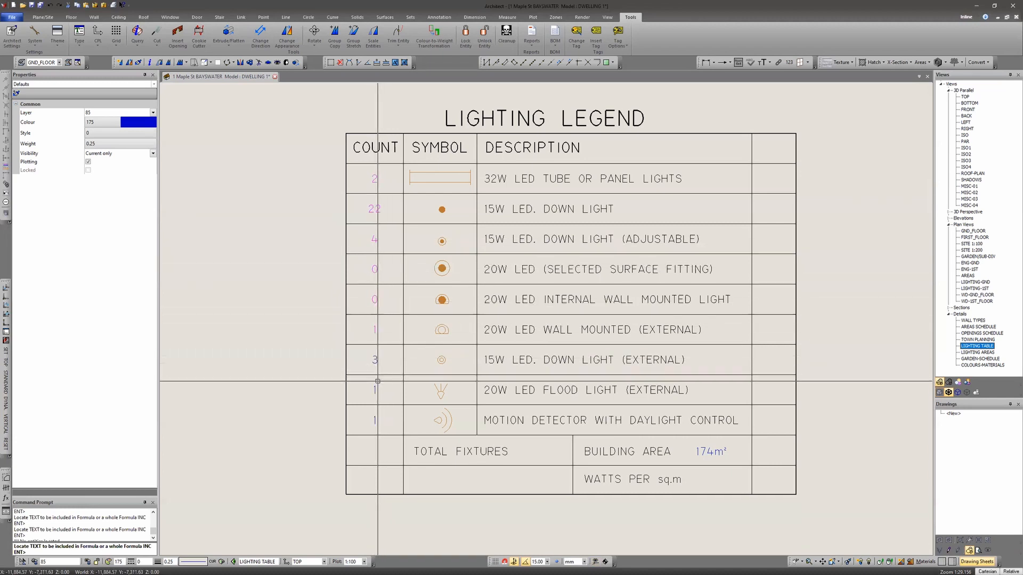
click(375, 359)
click(374, 386)
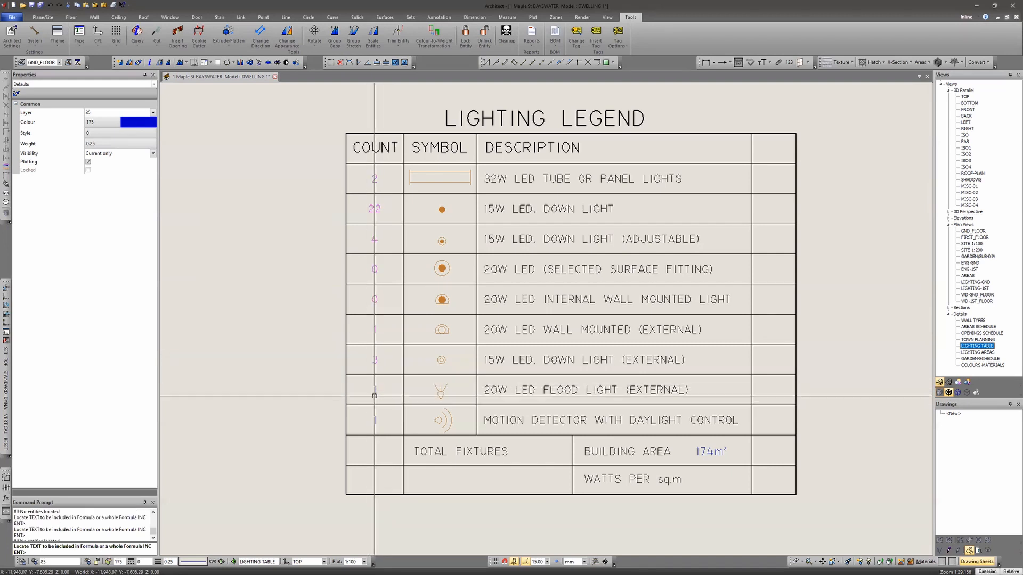
click(374, 390)
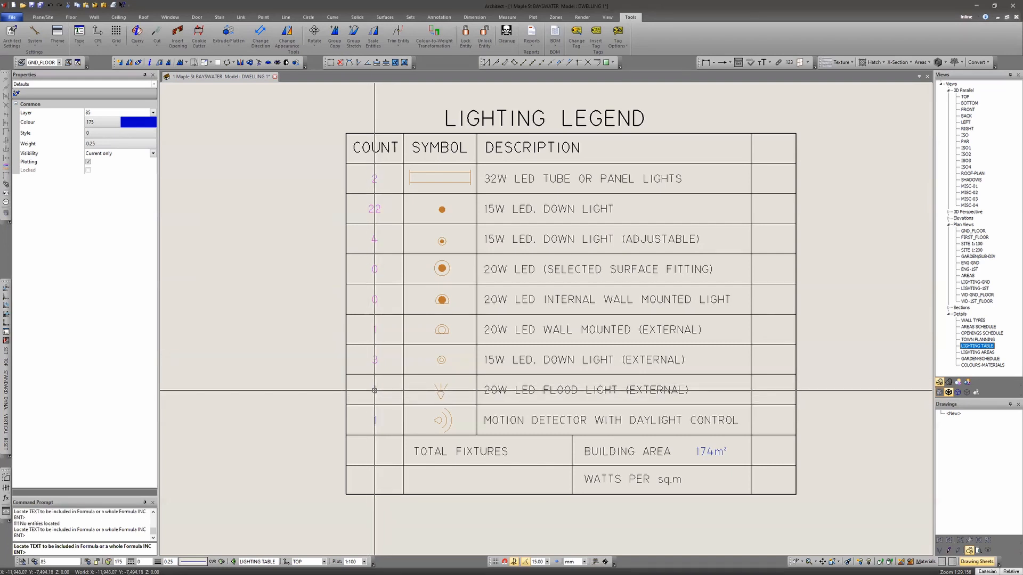
click(374, 418)
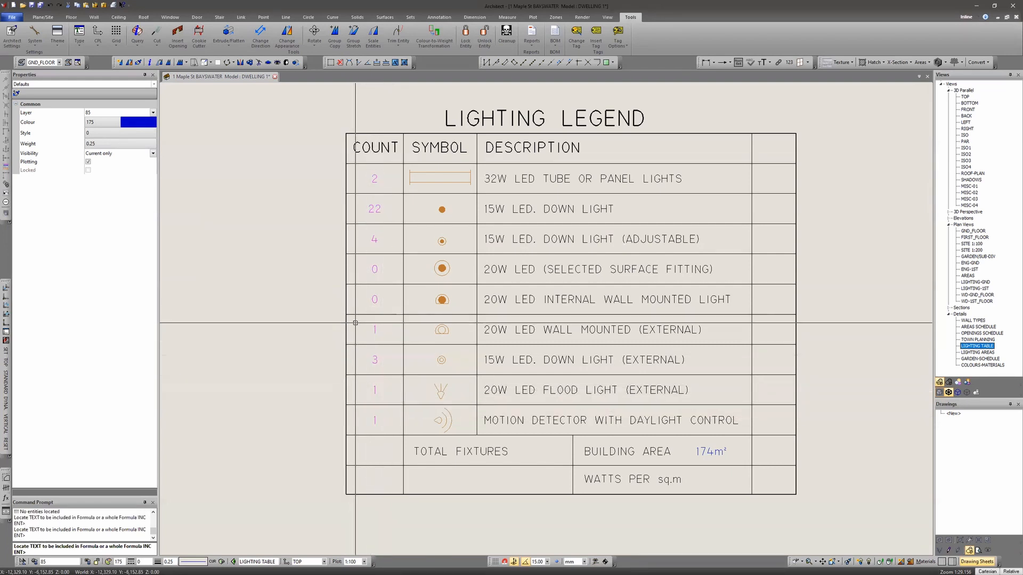
right_click(442, 295)
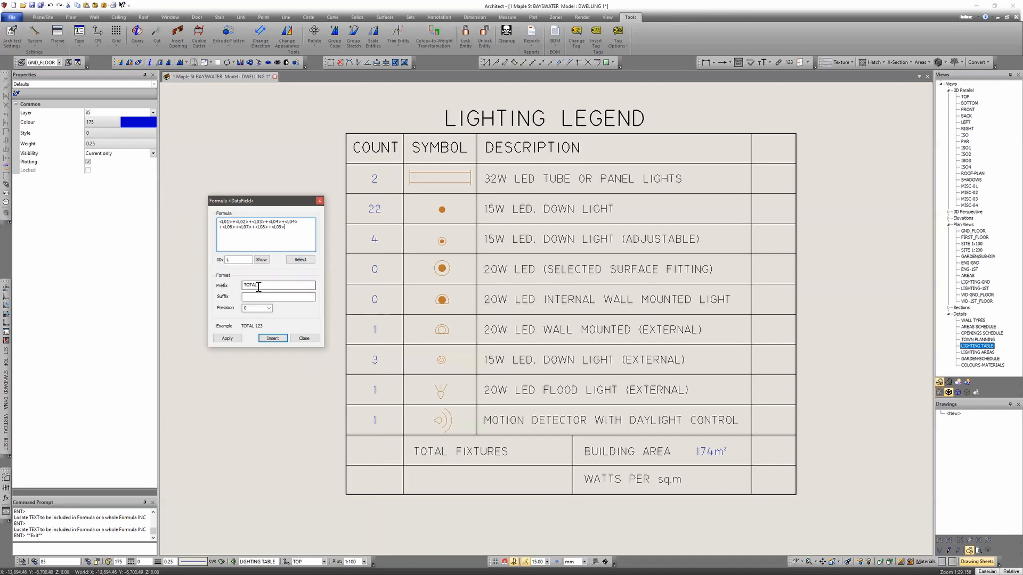
Remove the TOTAL prefix and insert the sum formula in the count cell of the Total Fixtures row.
drag(258, 286, 217, 285)
key(BackSpace)
click(273, 337)
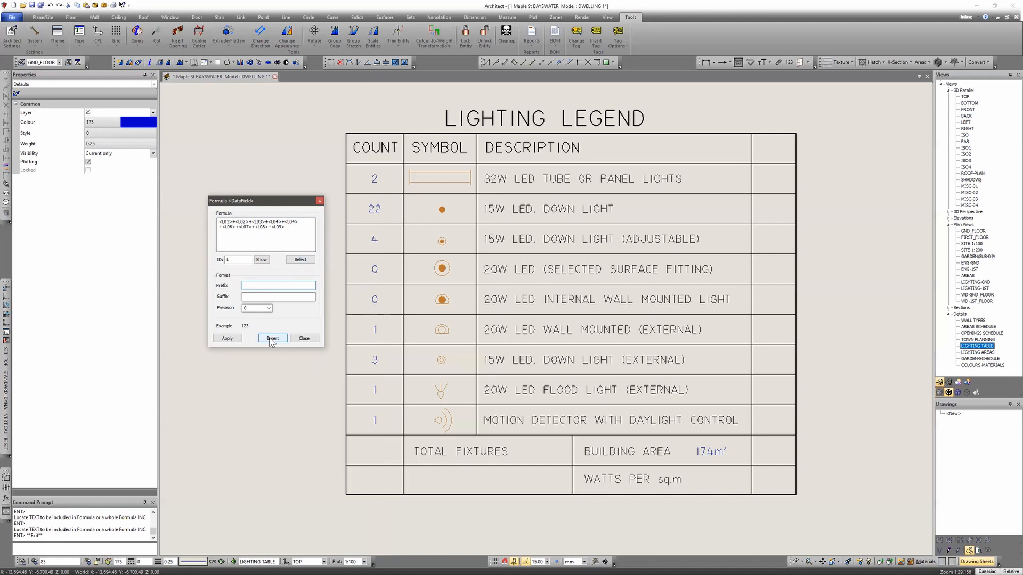
click(272, 339)
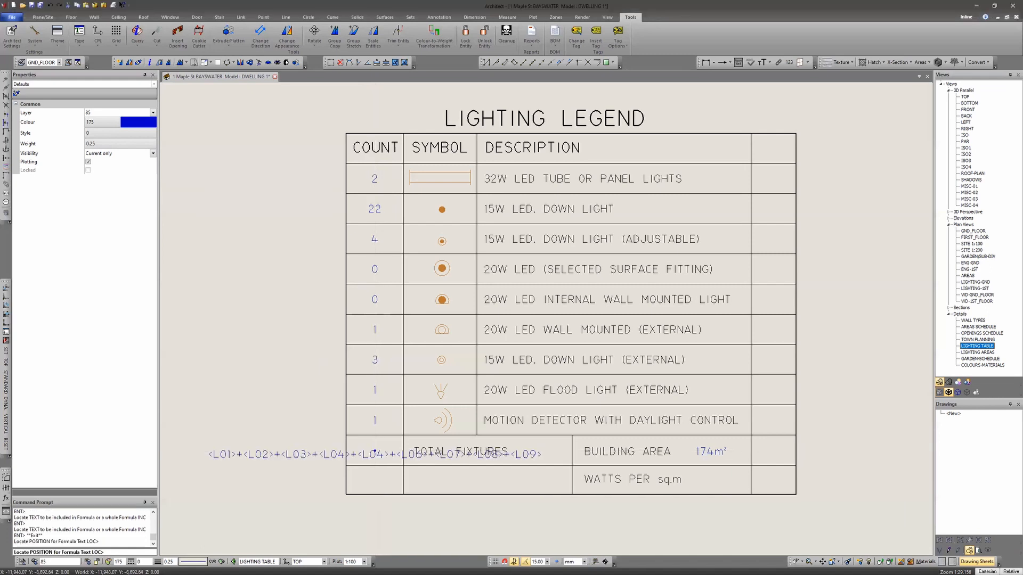
click(375, 451)
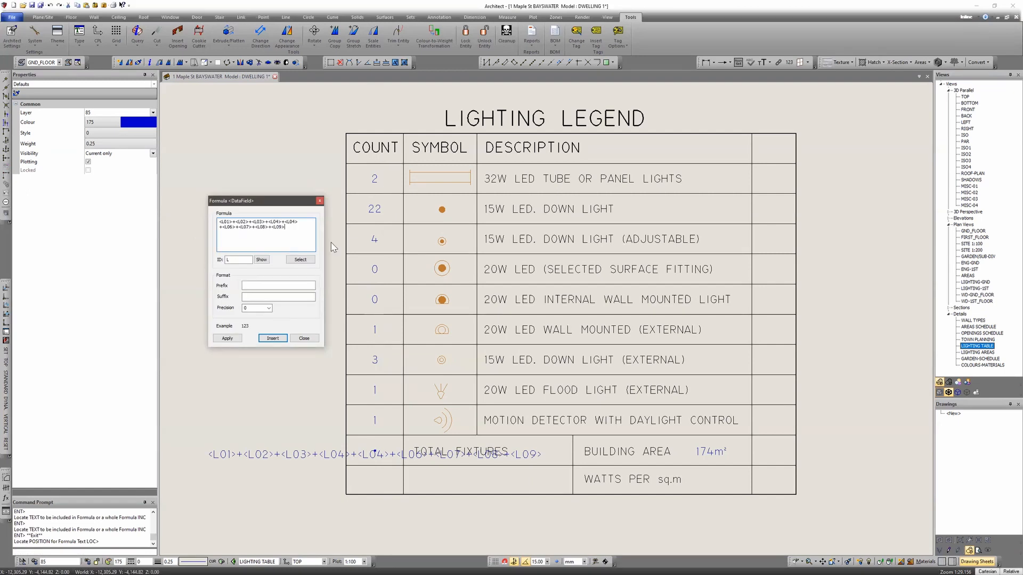
click(305, 338)
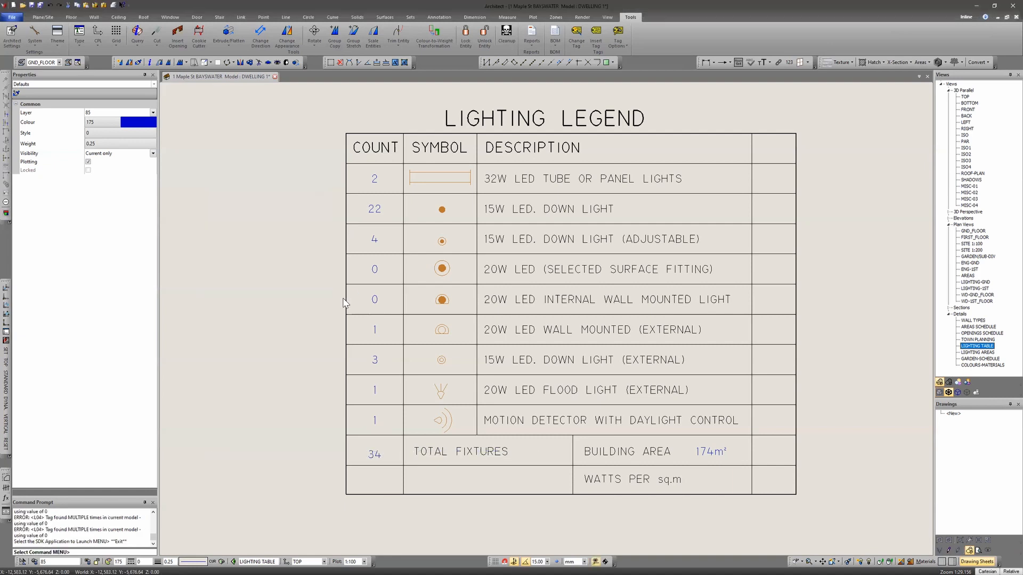
Nudge the fixture total upward to line it up with the Total Fixtures label.
scroll(375, 462, up, 2)
click(374, 456)
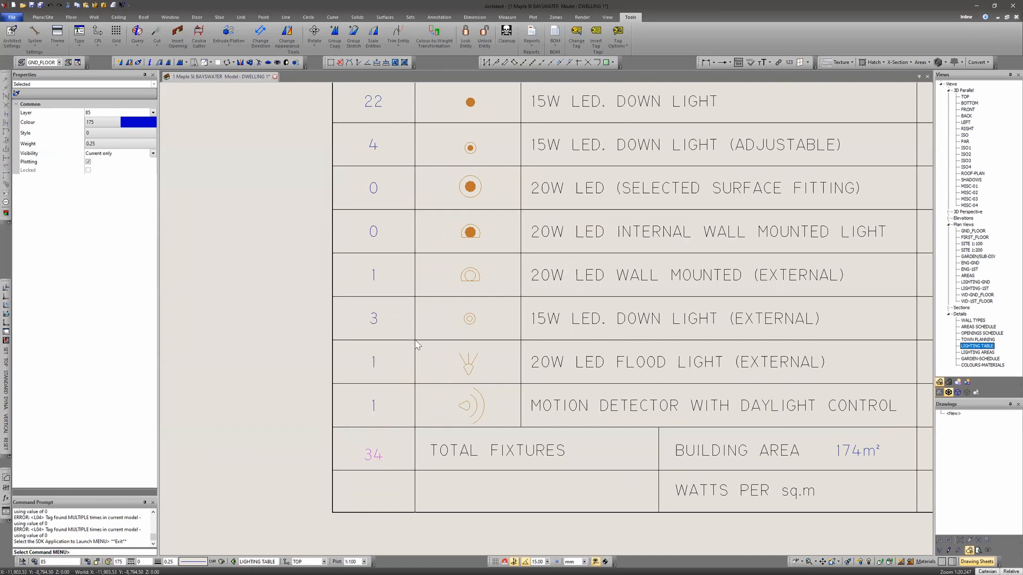
key(Up)
key(Up)
key(Up)
key(Up)
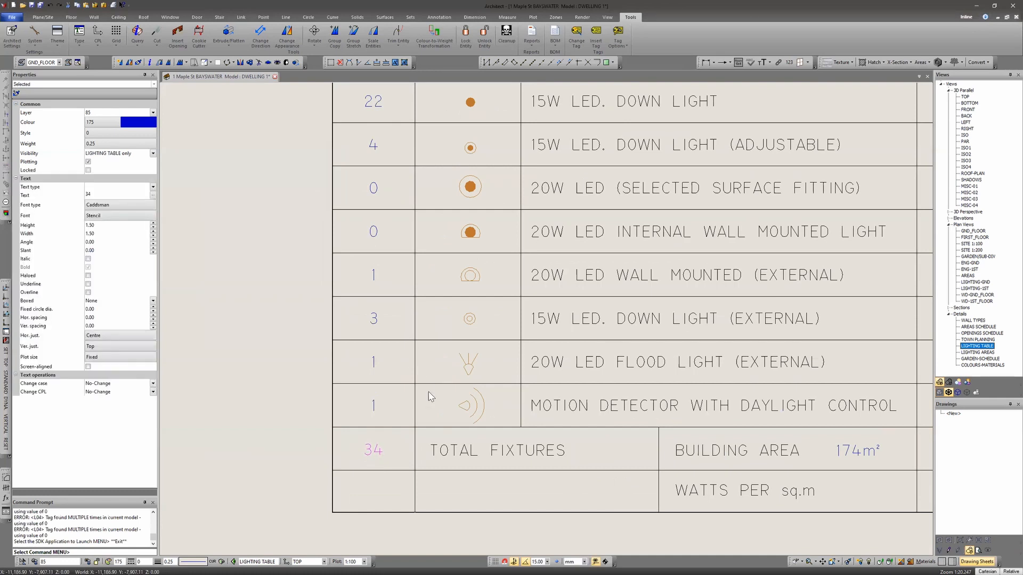
click(359, 431)
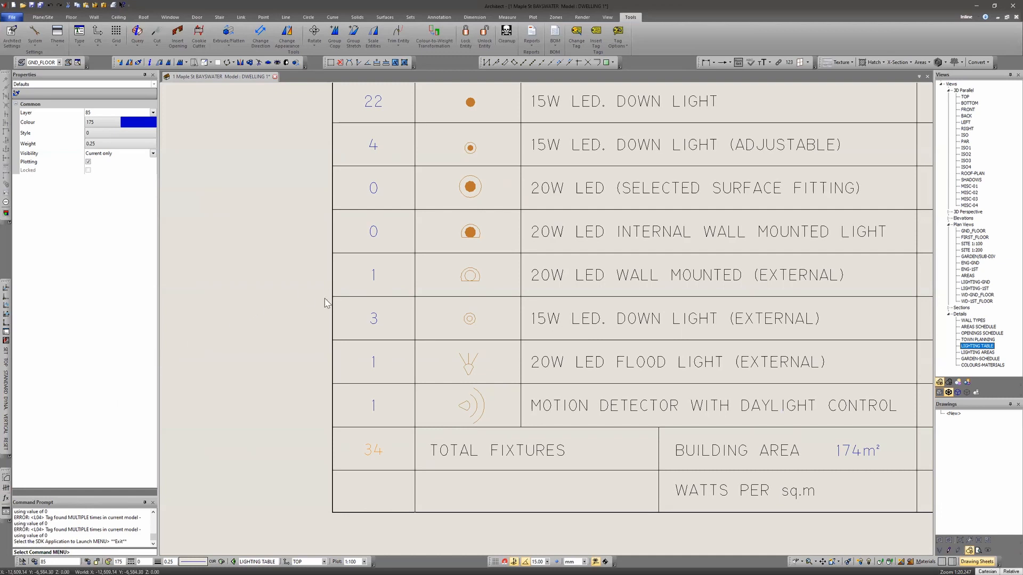
Reopen the Formula tool and show the data field IDs on the legend counts.
mouse_move(359, 303)
middle_down()
mouse_move(361, 335)
mouse_move(362, 309)
middle_up()
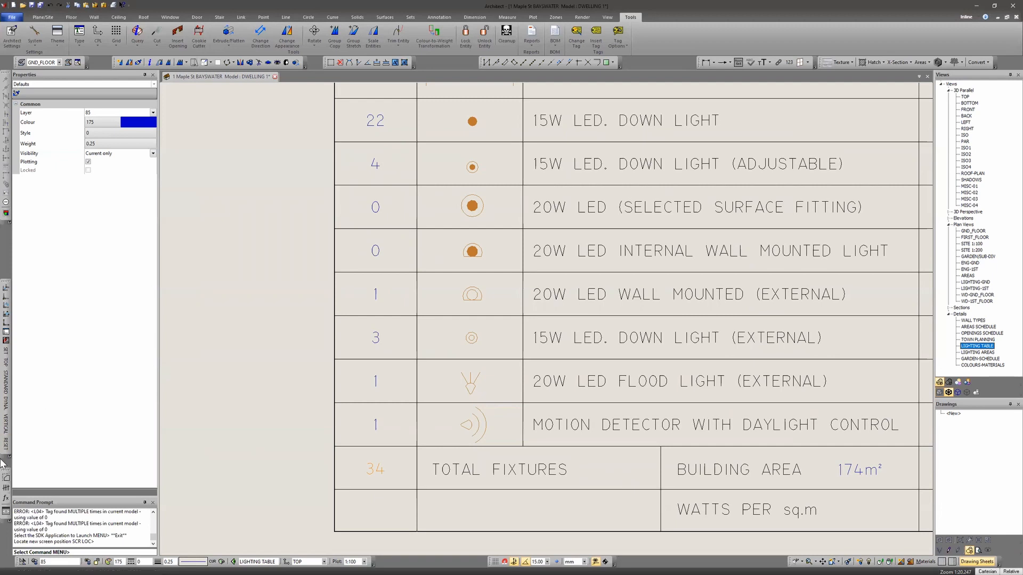
click(6, 498)
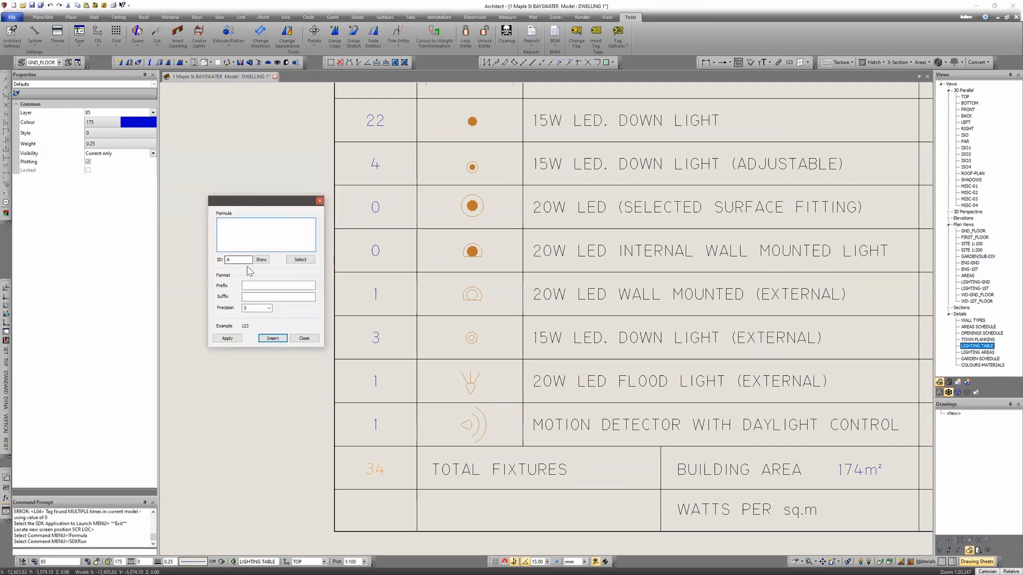
click(261, 260)
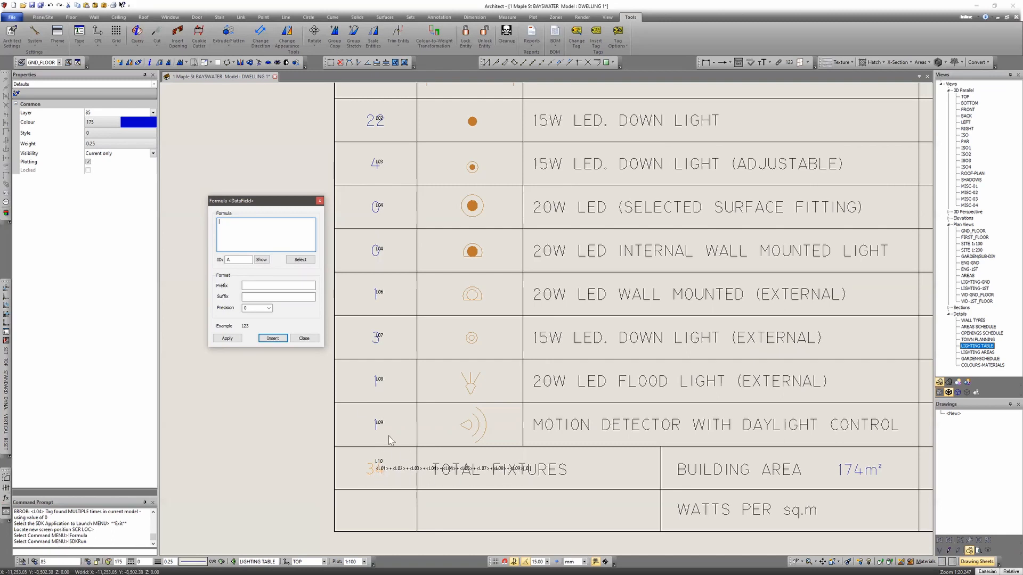
Load the Total Fixtures value's formula into the Formula tool and apply the formula to that value.
click(300, 259)
click(369, 469)
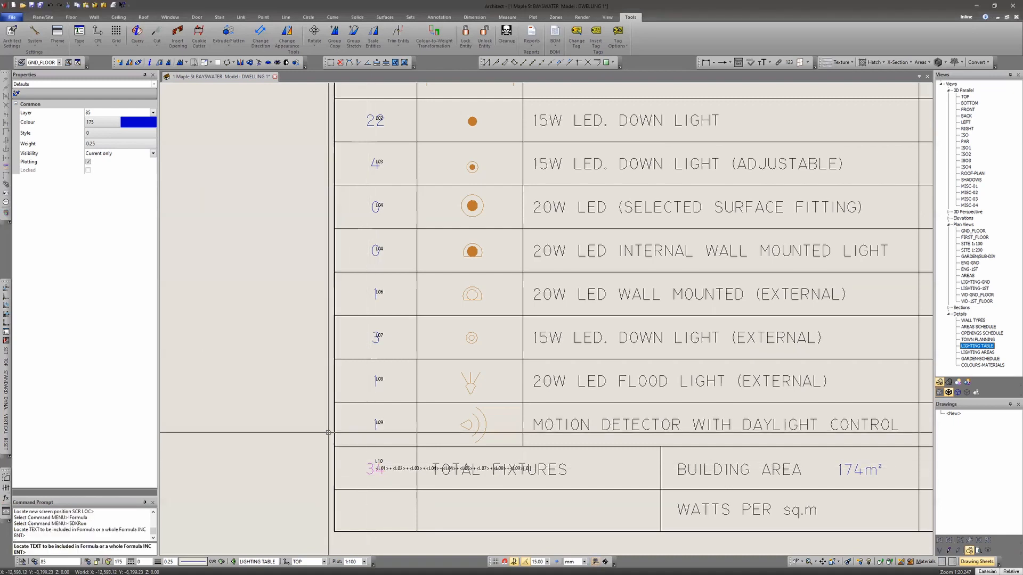
right_click(533, 435)
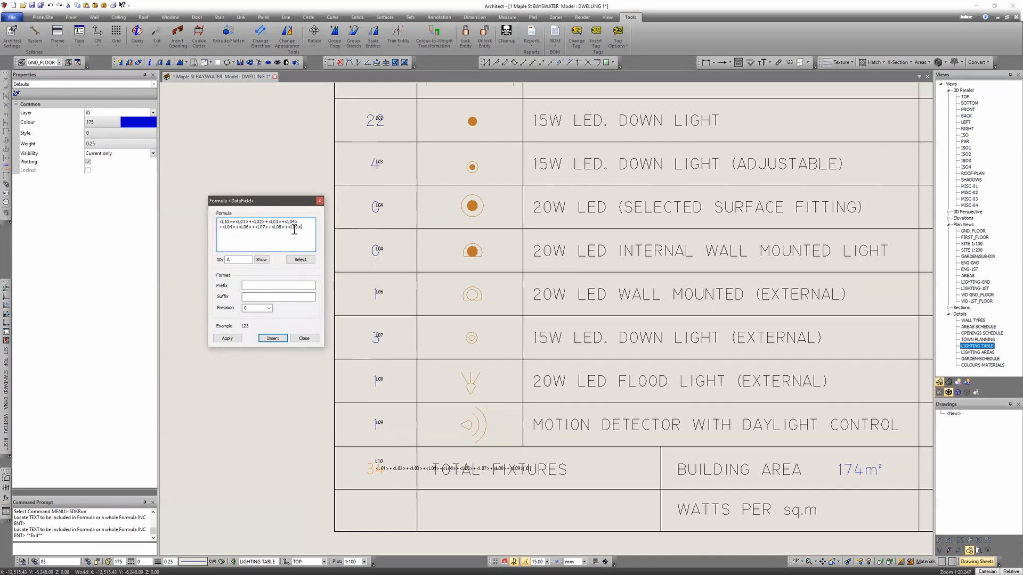
click(228, 339)
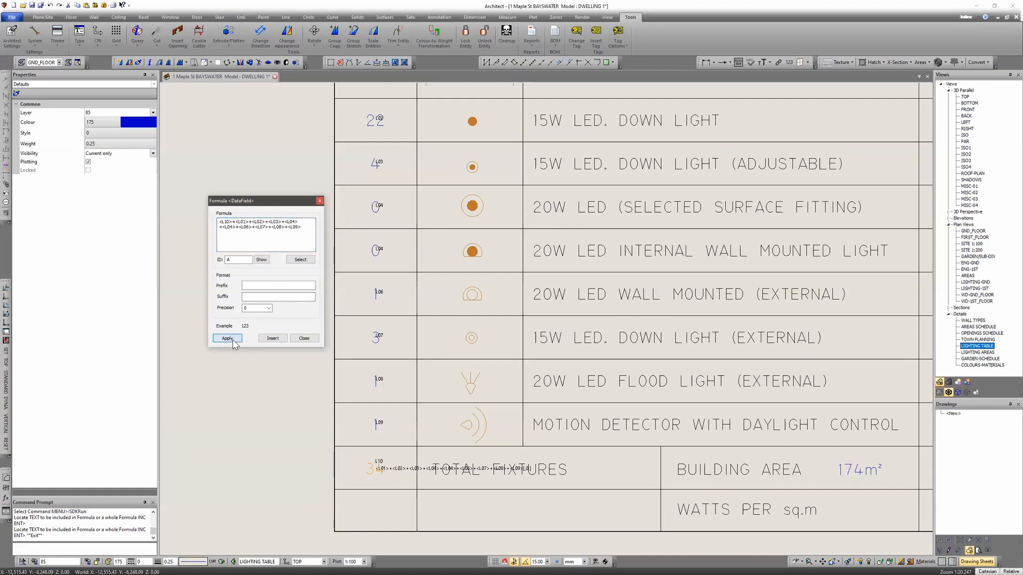
click(371, 465)
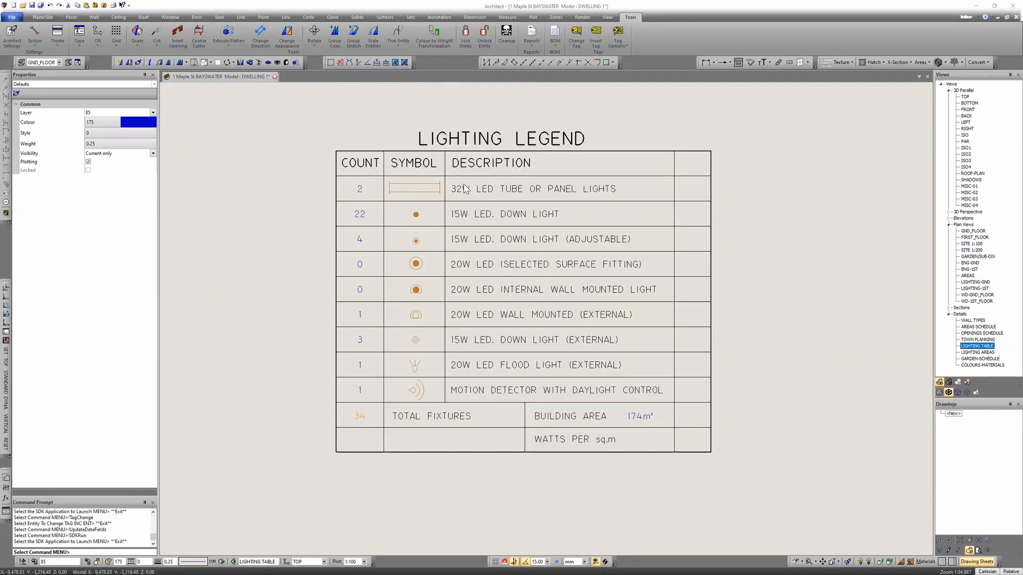
Start a new formula with ID A that references the count and description text of the 32W LED tube or panel lights.
click(516, 193)
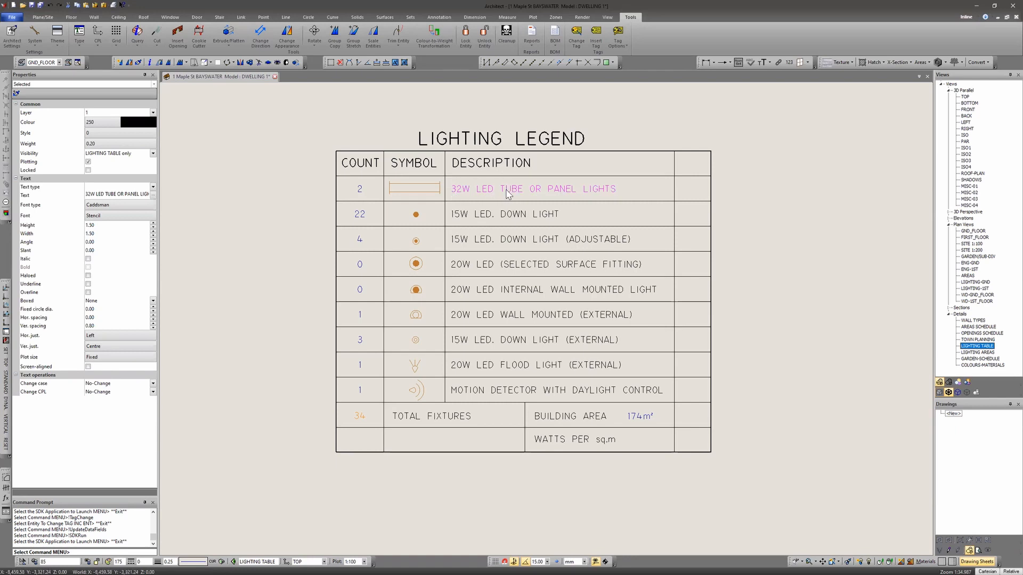
key(Escape)
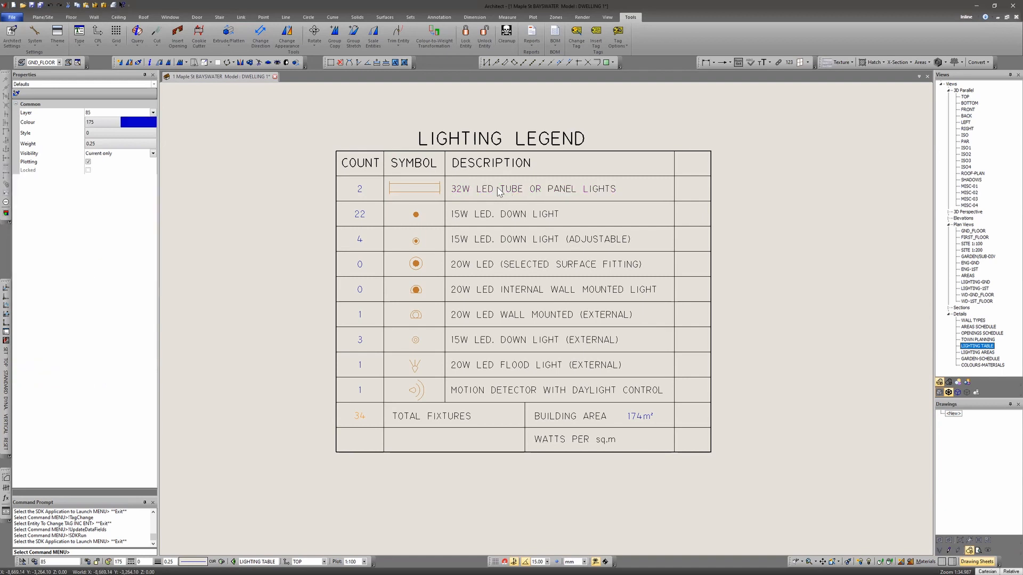
click(6, 500)
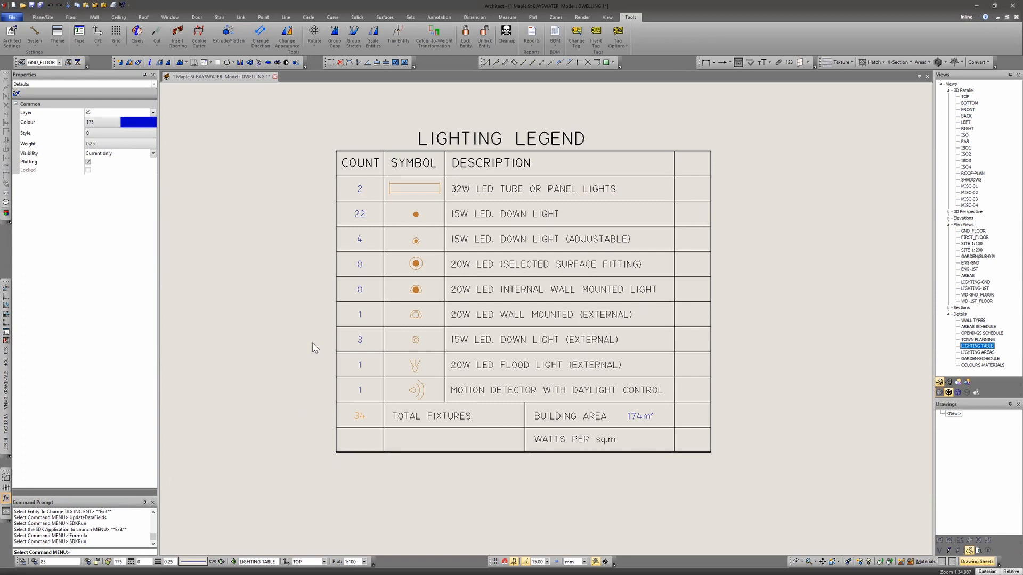
click(299, 261)
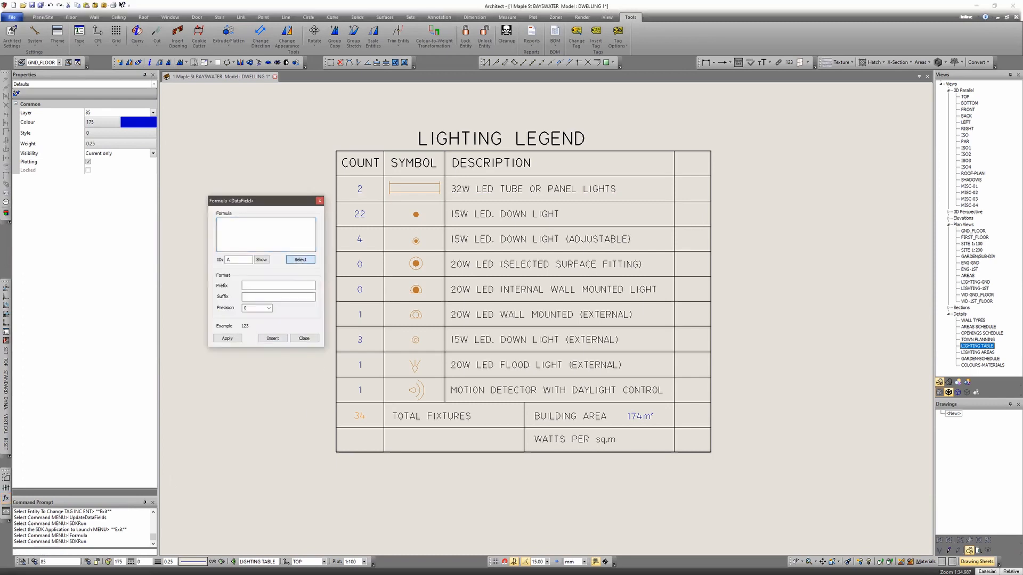
click(476, 189)
key(Escape)
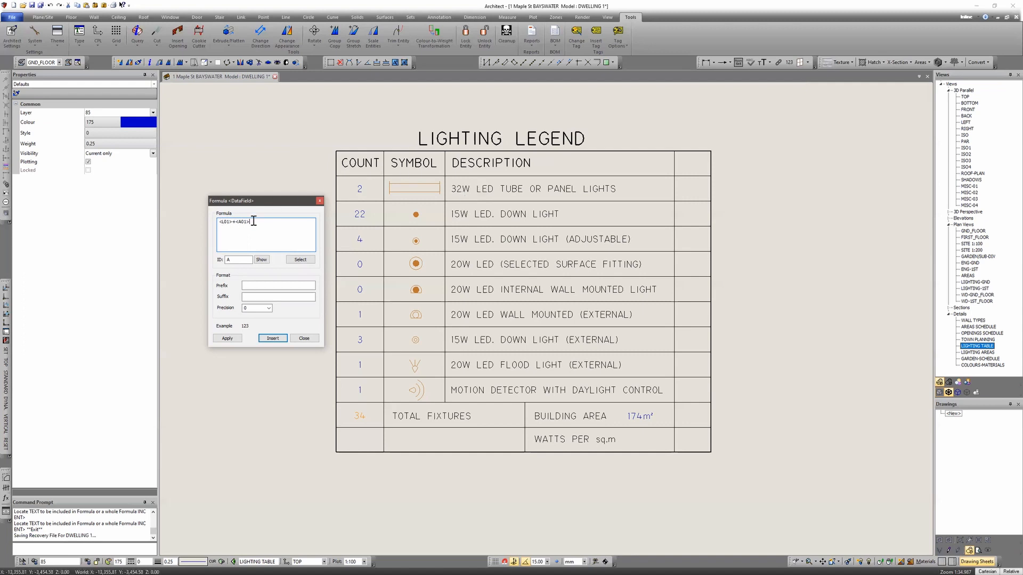
Change the formula to multiply <L01>*<A01> and insert it in the blank last column of the 32W LED tube or panel lights row.
click(235, 221)
key(BackSpace)
text(*)
click(273, 338)
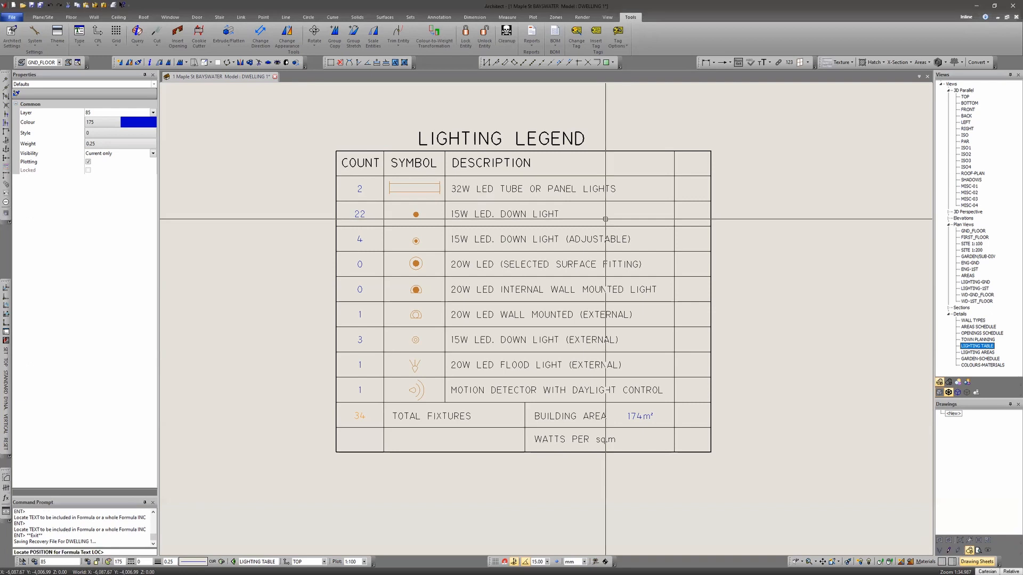
click(693, 187)
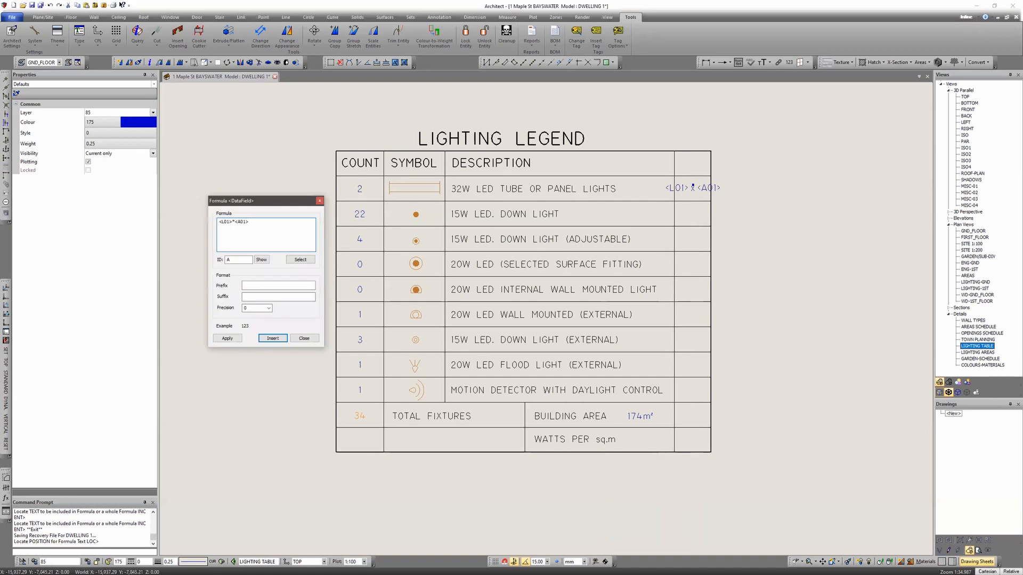
click(304, 339)
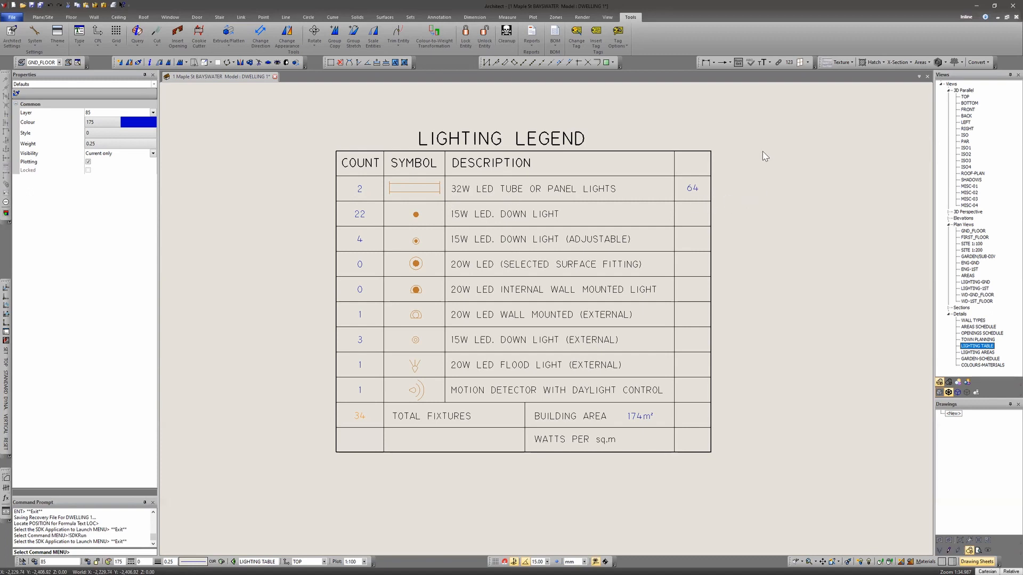
Place two copies of the LED tube light symbol outside the legend beside the Count column, and update the data fields.
click(414, 192)
right_click(428, 159)
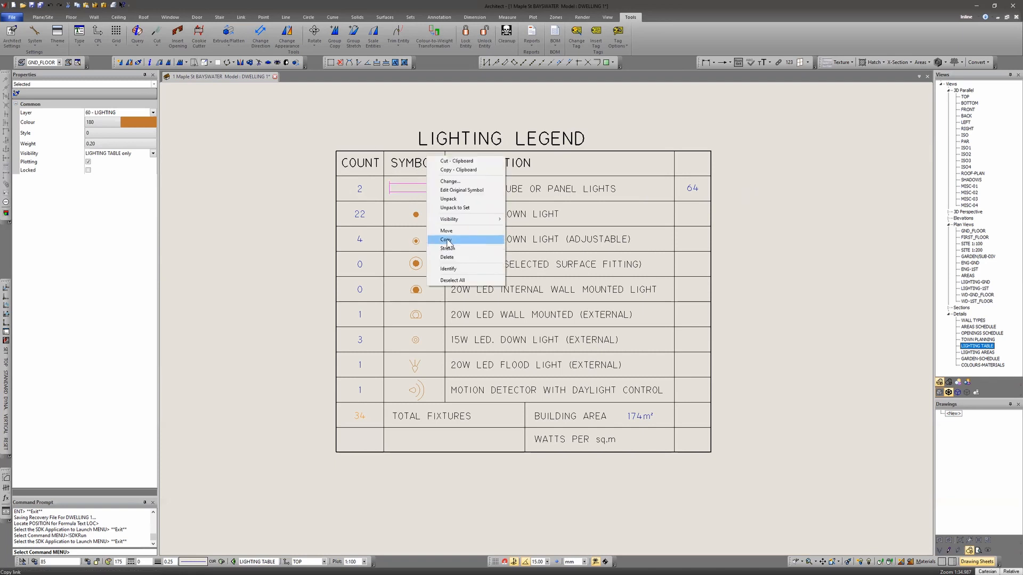
click(457, 234)
click(263, 188)
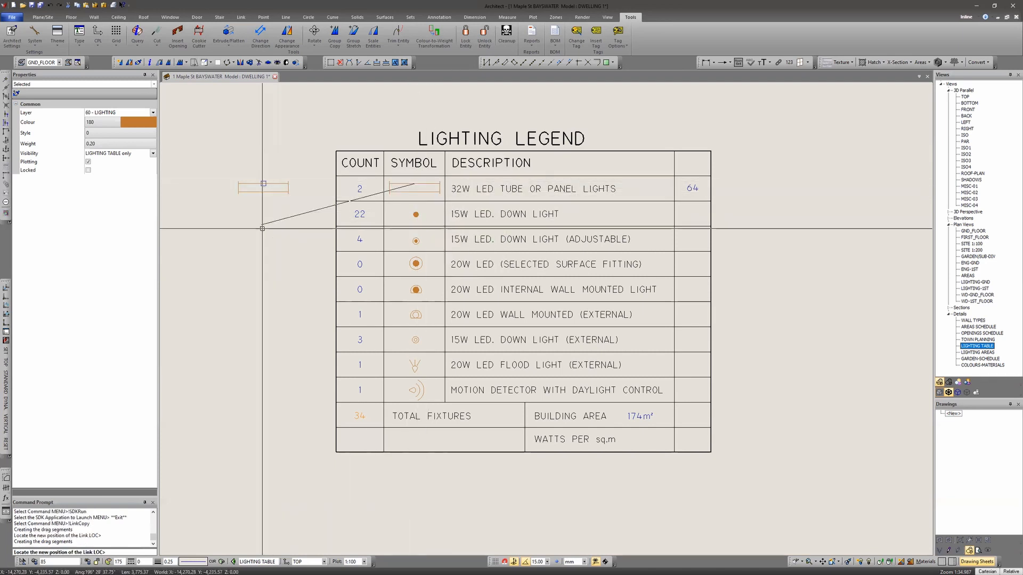
click(265, 228)
key(Escape)
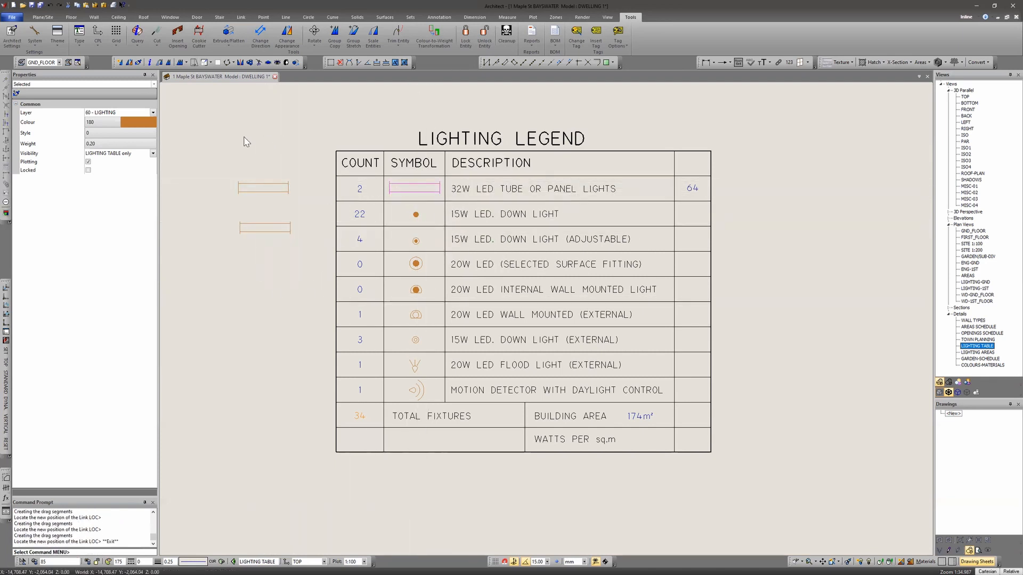
click(5, 512)
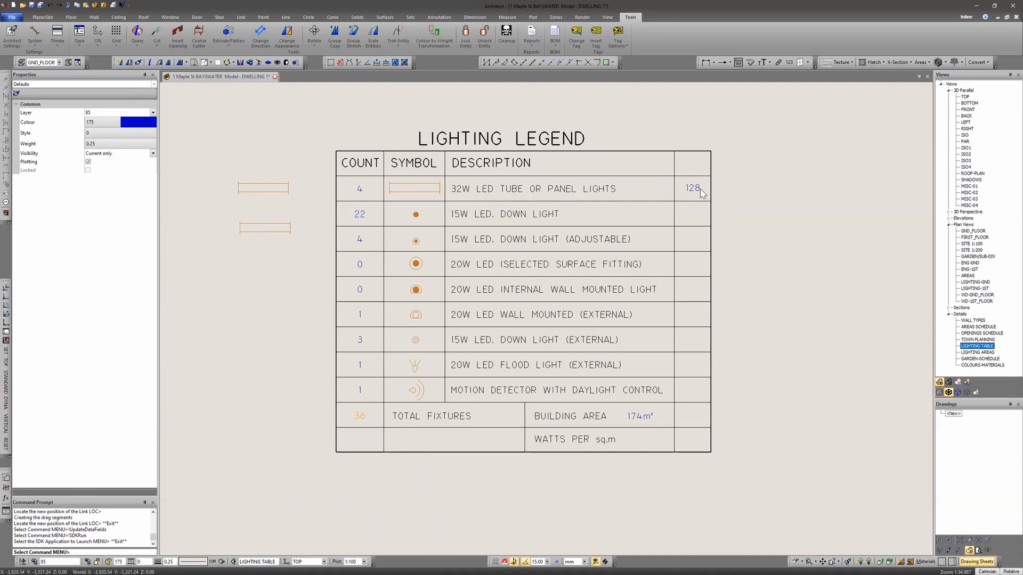
Delete both copied tube light symbols beside the legend and update the data fields.
click(265, 228)
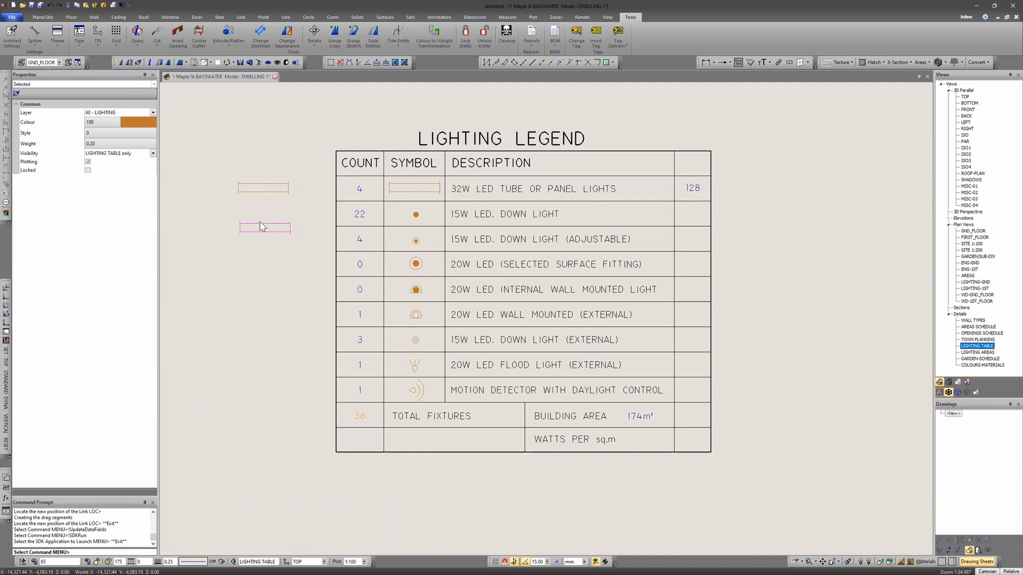
key(Delete)
click(265, 195)
key(Delete)
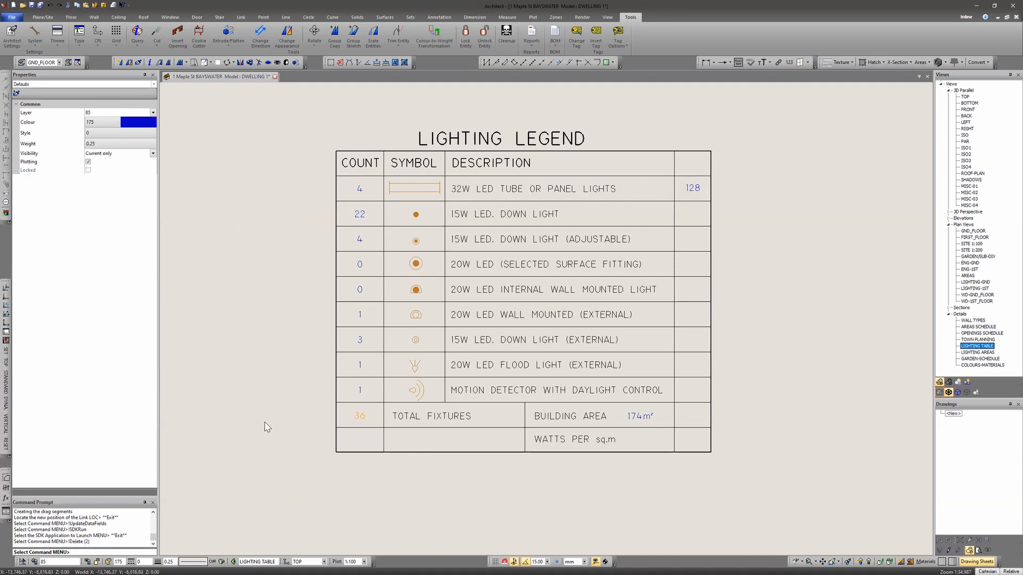
click(7, 512)
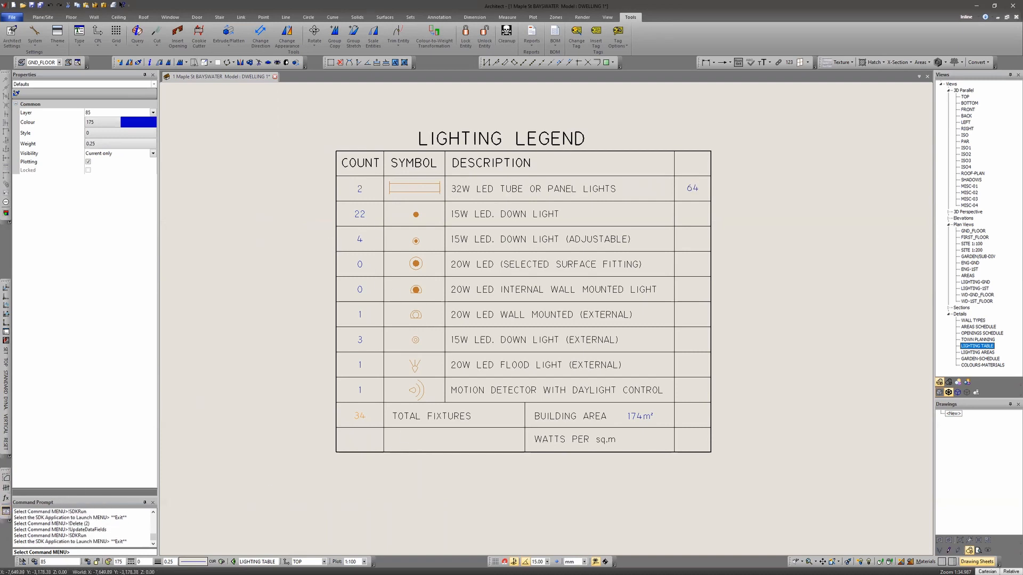
Change the first description to "48W LED TUBE OR PANEL LIGHTS" and update the data fields.
key(t)
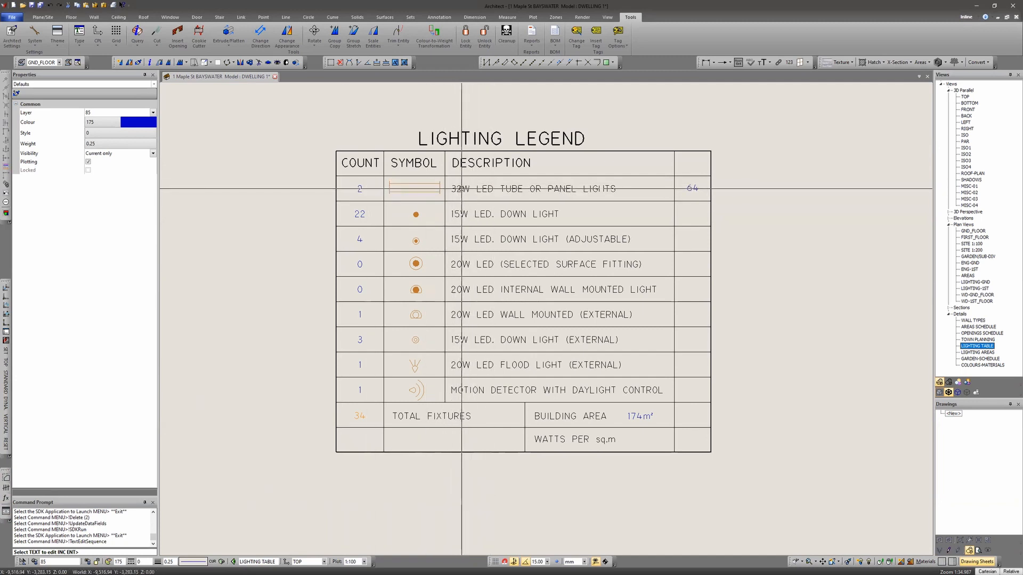
click(451, 201)
drag(393, 218, 372, 218)
text(48W LED TUBE OR PANEL LIGHTS)
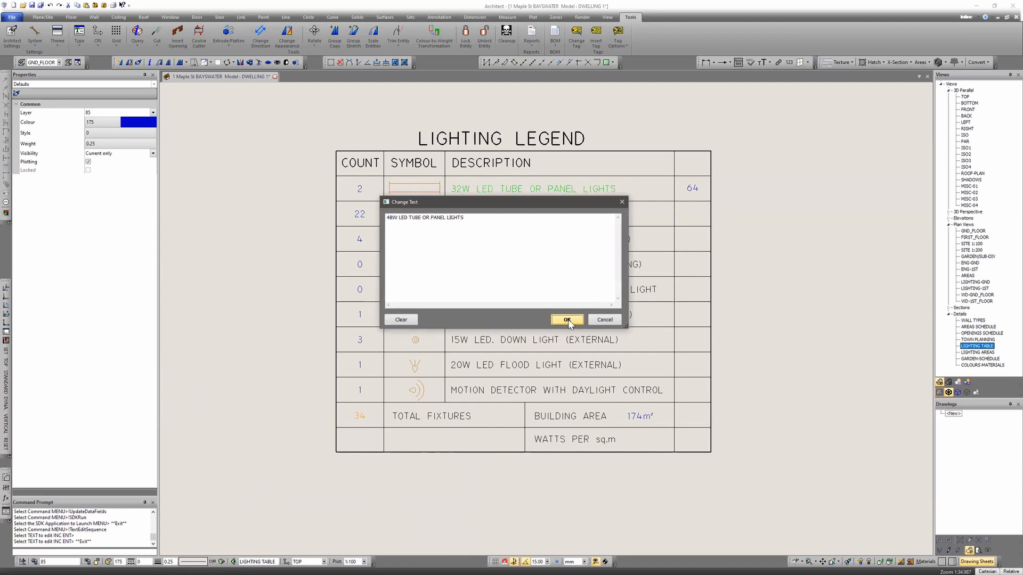
click(568, 319)
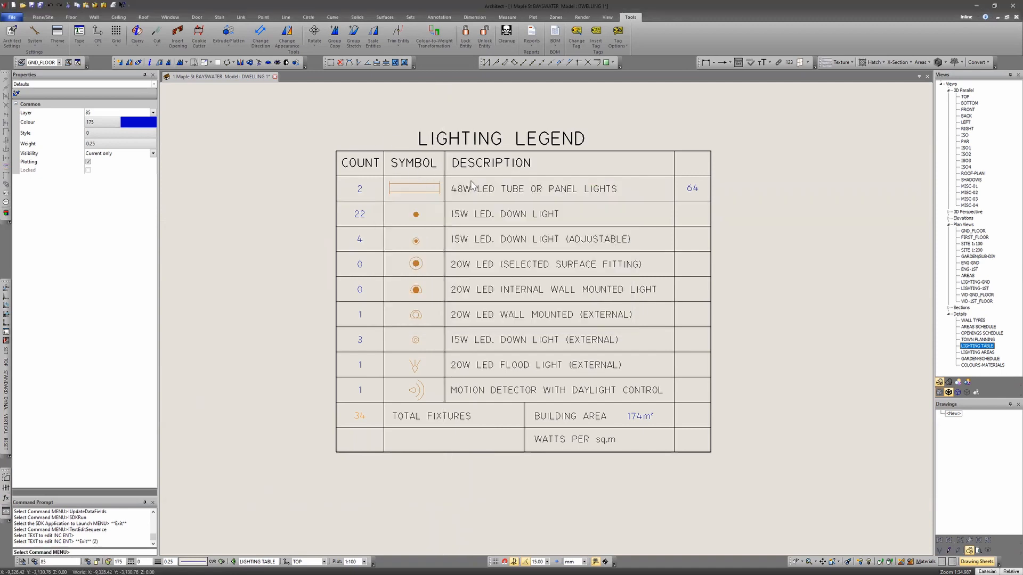
click(7, 511)
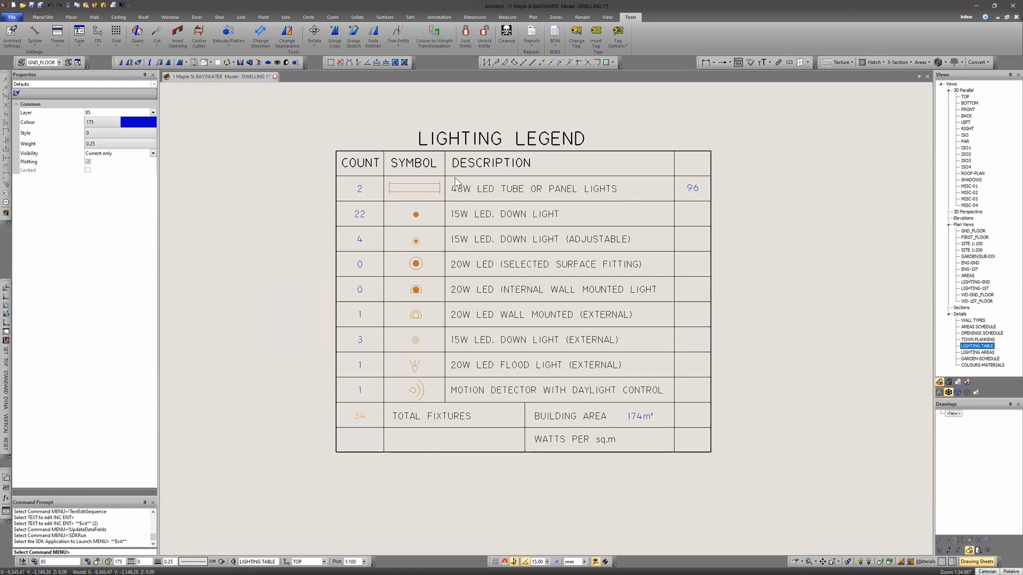
Change the ID letter in the tag of the 48W LED tube or panel lights description to W, and update the data fields.
click(578, 39)
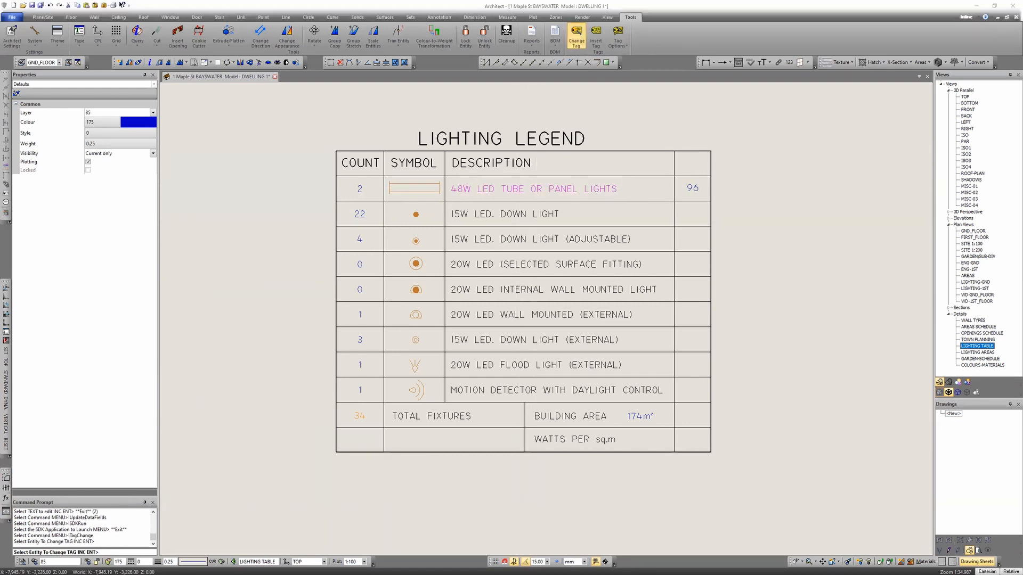
click(543, 160)
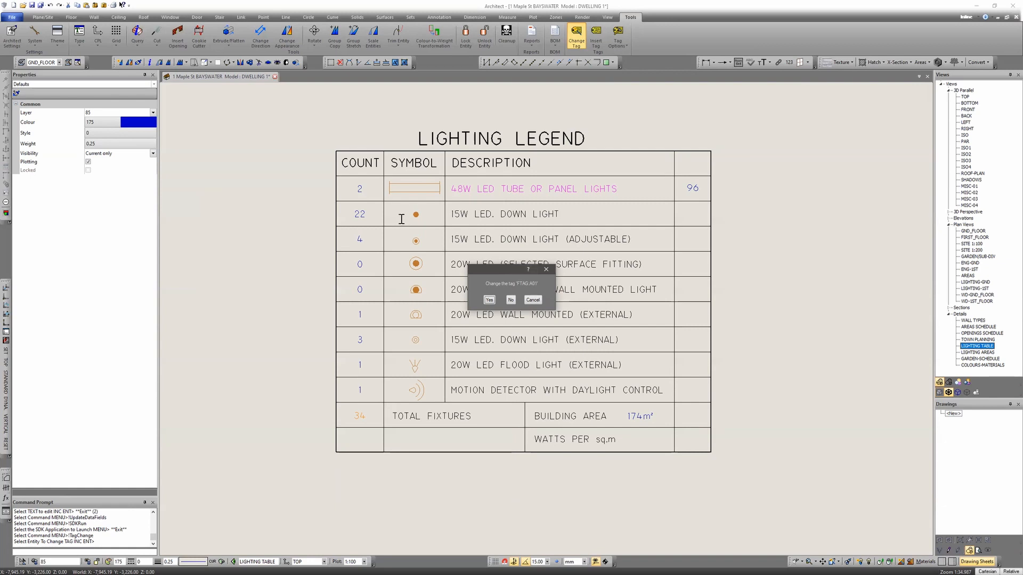
key(Return)
key(BackSpace)
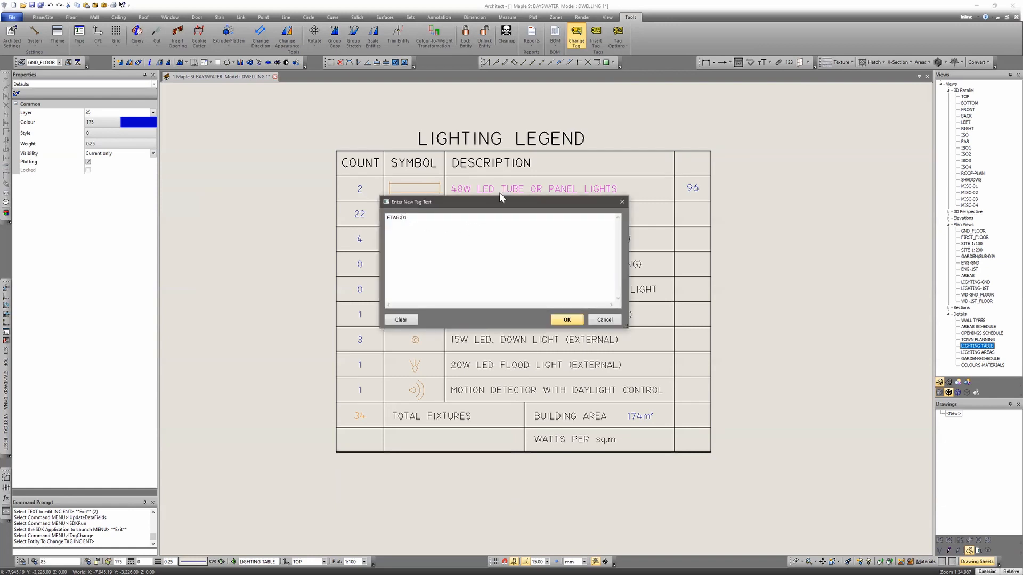
text(W)
click(564, 321)
click(6, 512)
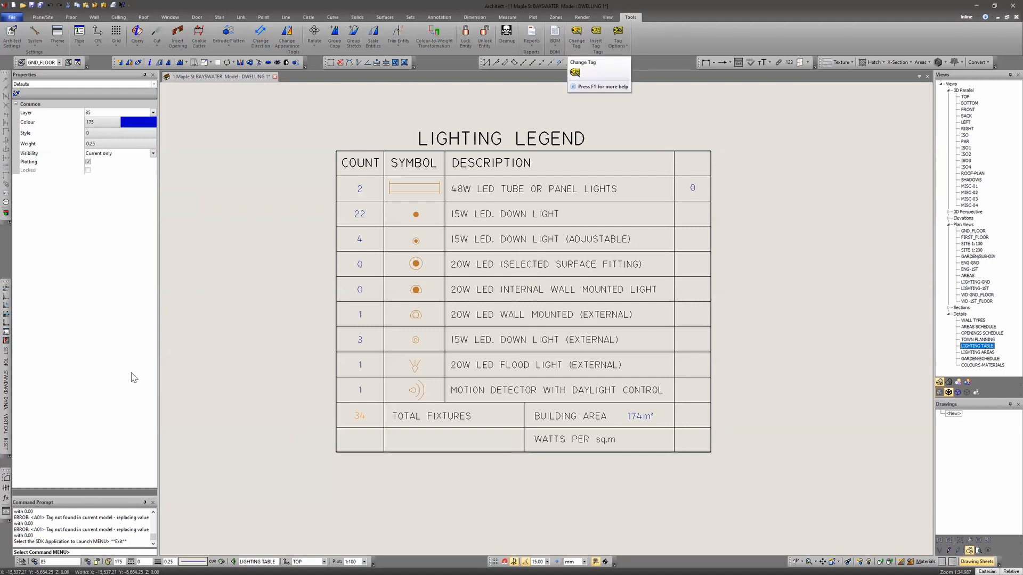
Load the 48W row's wattage formula into the Formula tool, set it to <L01>*<W01>, and apply it to that row's value.
click(7, 499)
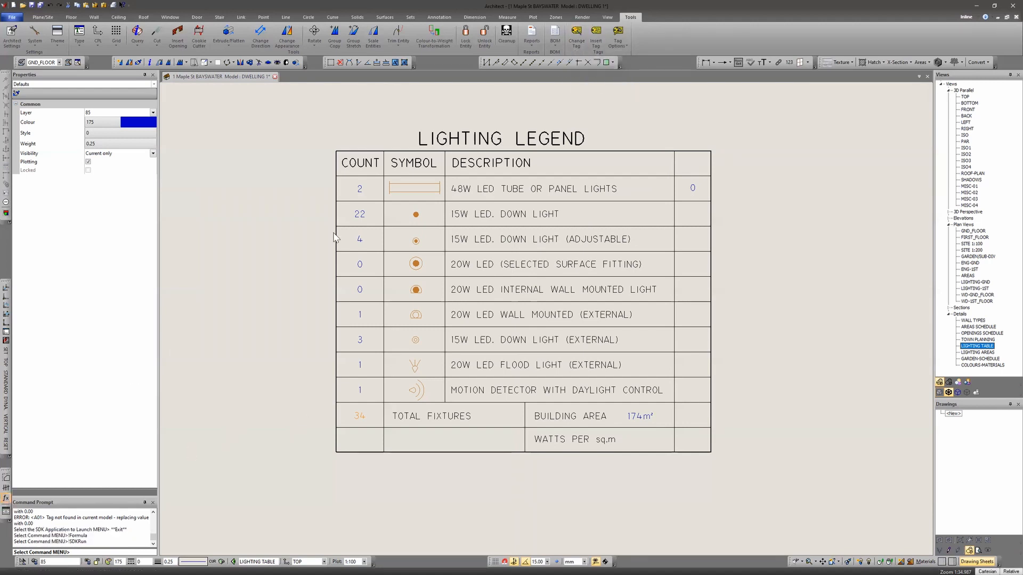
click(261, 259)
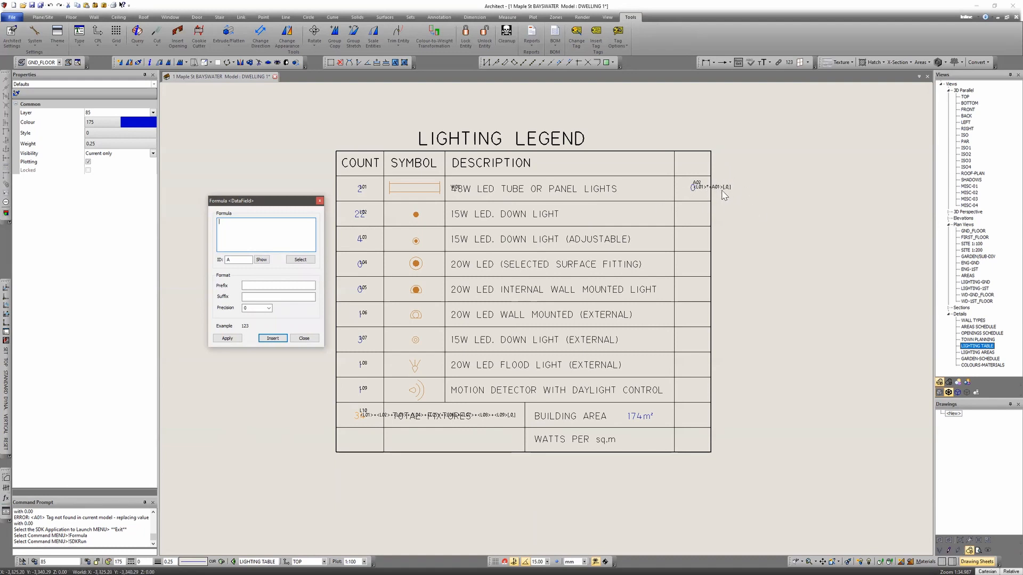
click(301, 260)
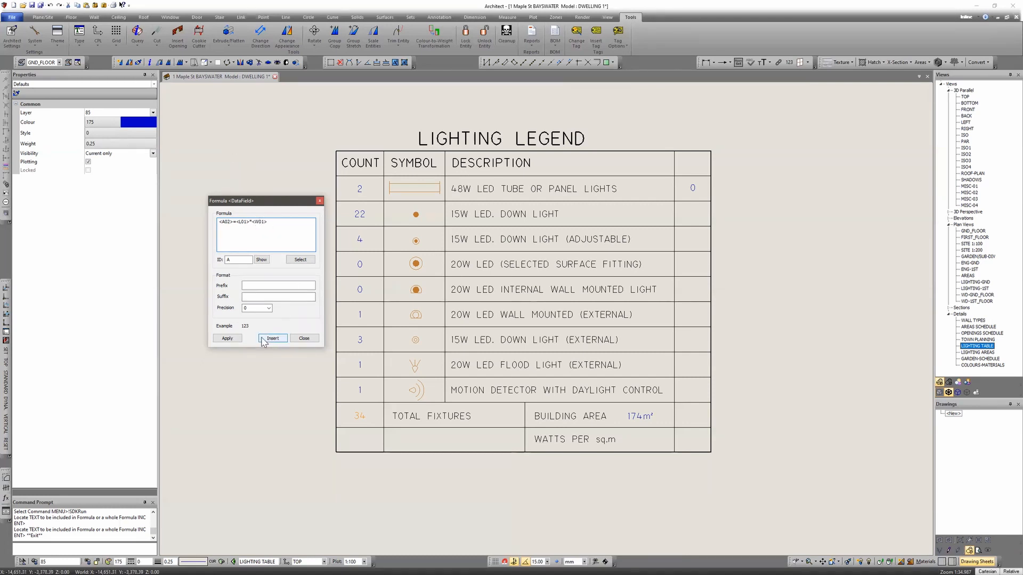
click(227, 339)
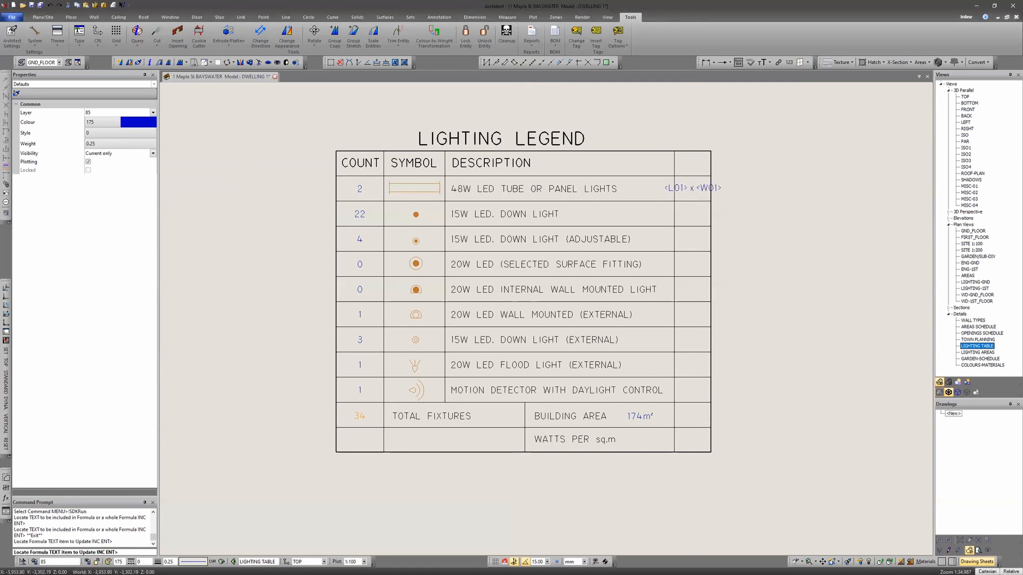
click(693, 189)
key(Return)
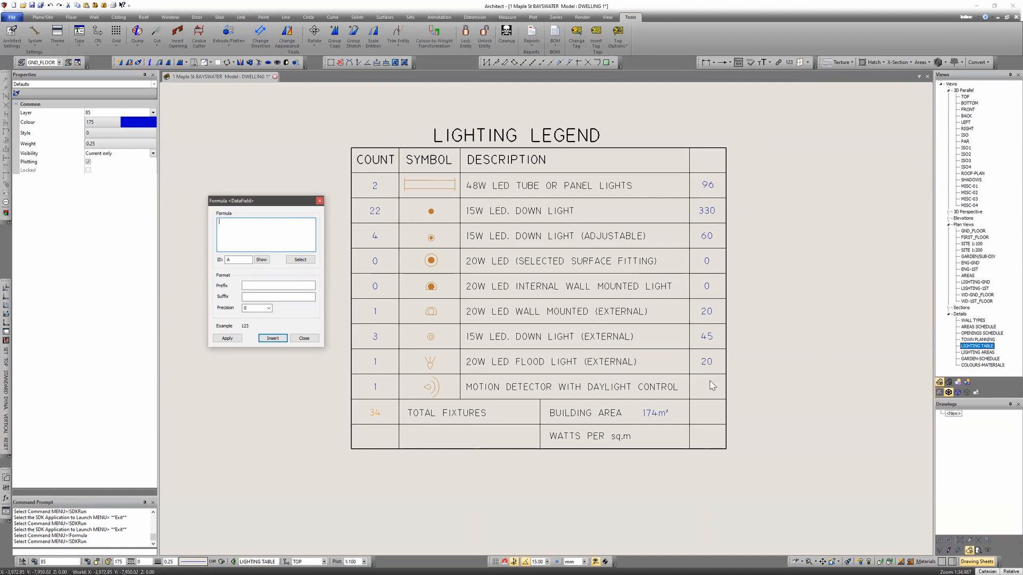
Create a formula with ID A adding the row wattages <A01> to <A08>, and insert it in the last column of the Total Fixtures row.
click(261, 260)
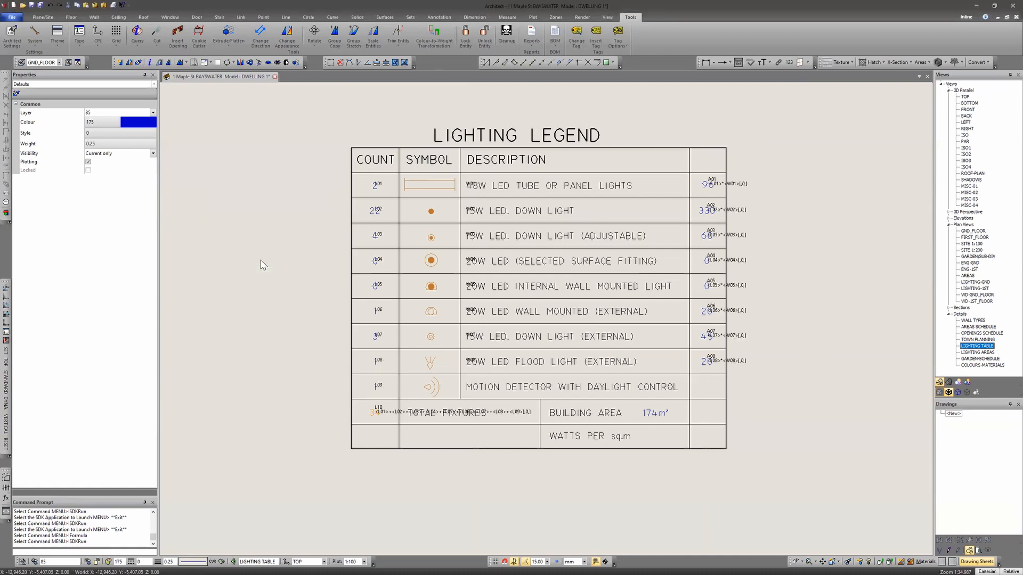
click(713, 185)
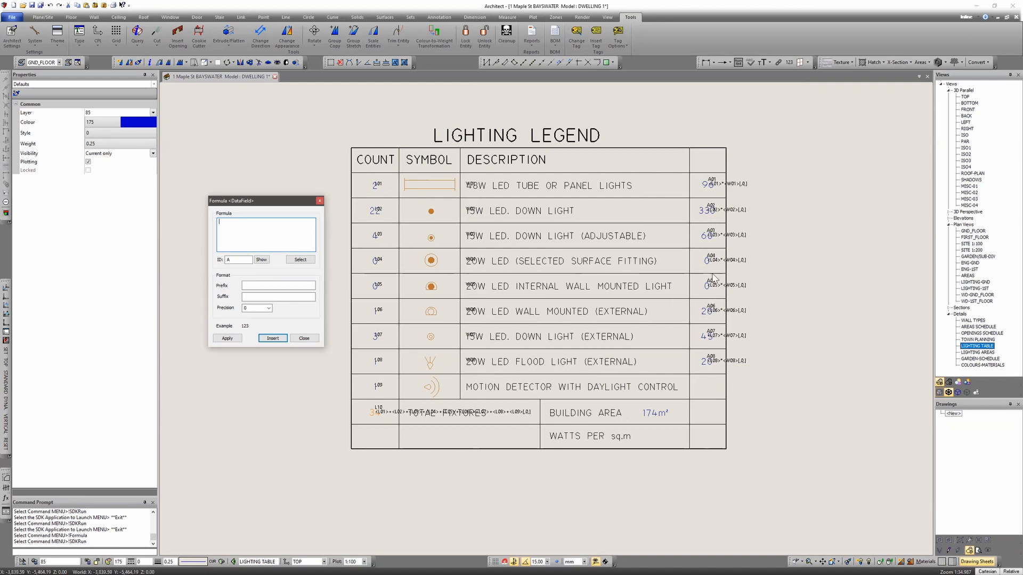
click(300, 261)
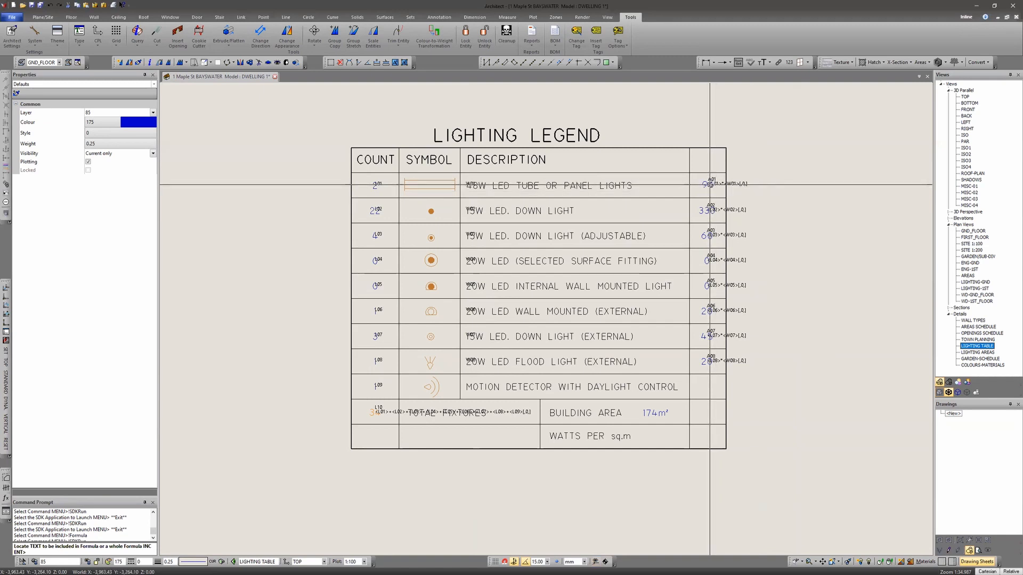
click(712, 236)
click(708, 260)
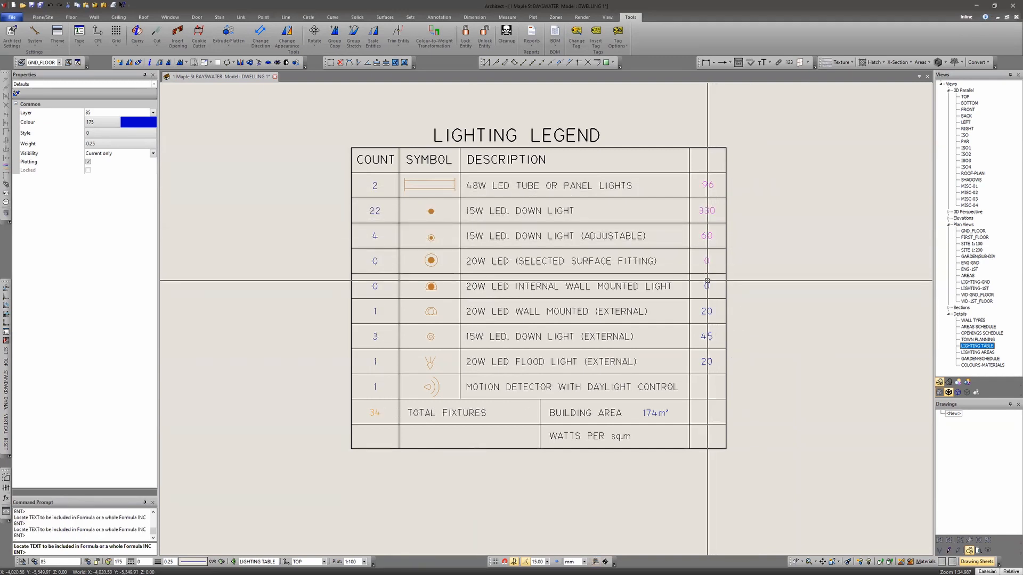
click(706, 286)
click(707, 312)
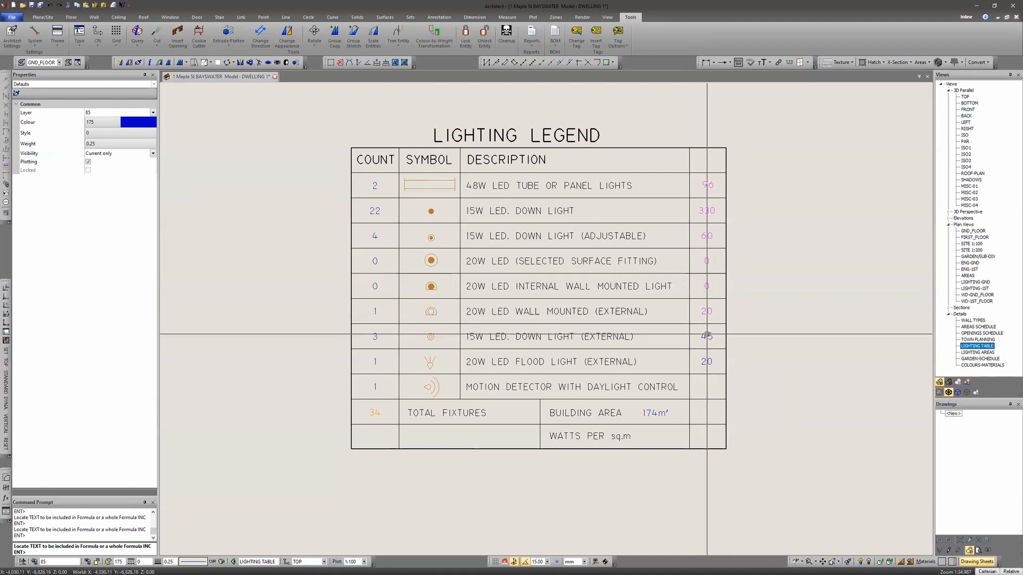
click(706, 336)
key(Return)
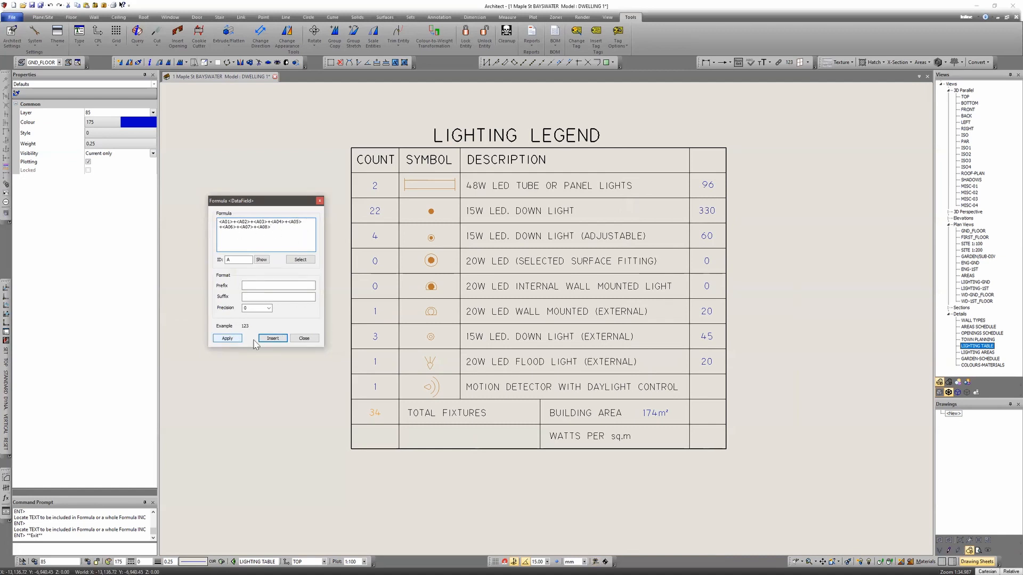
click(272, 339)
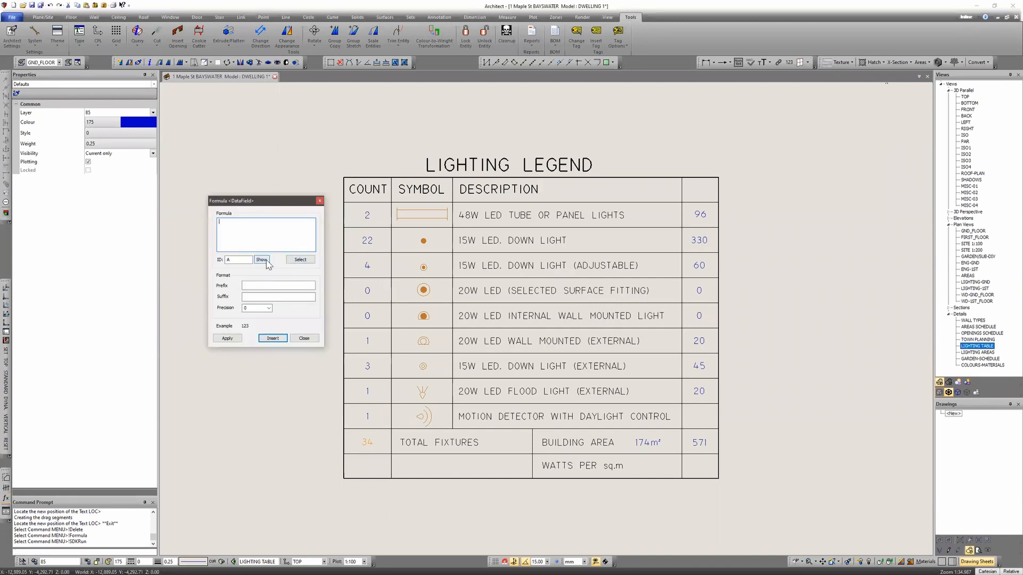
Start a new formula with ID A from the total wattage value, keeping only the reference <A09>.
click(269, 261)
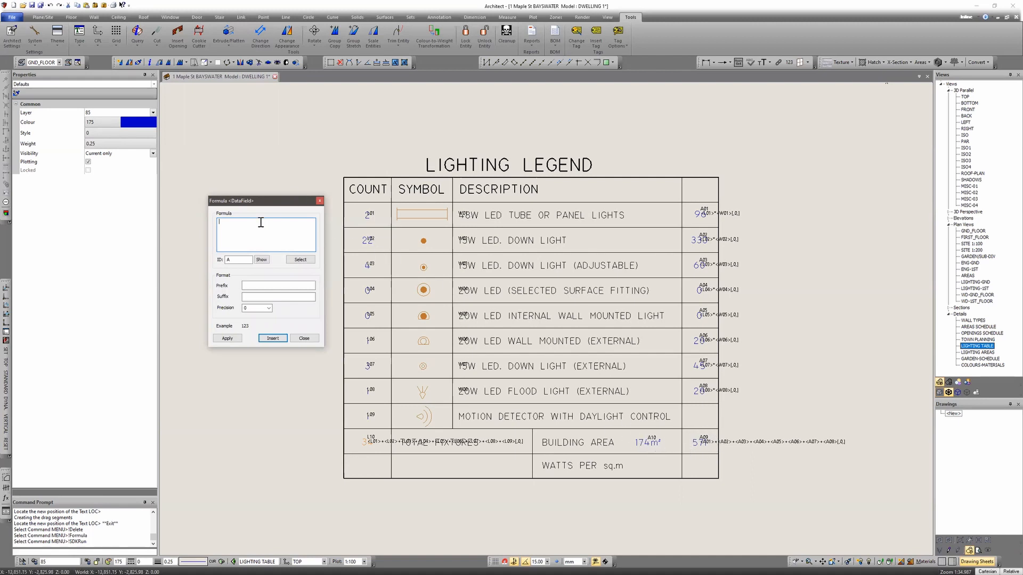
click(295, 261)
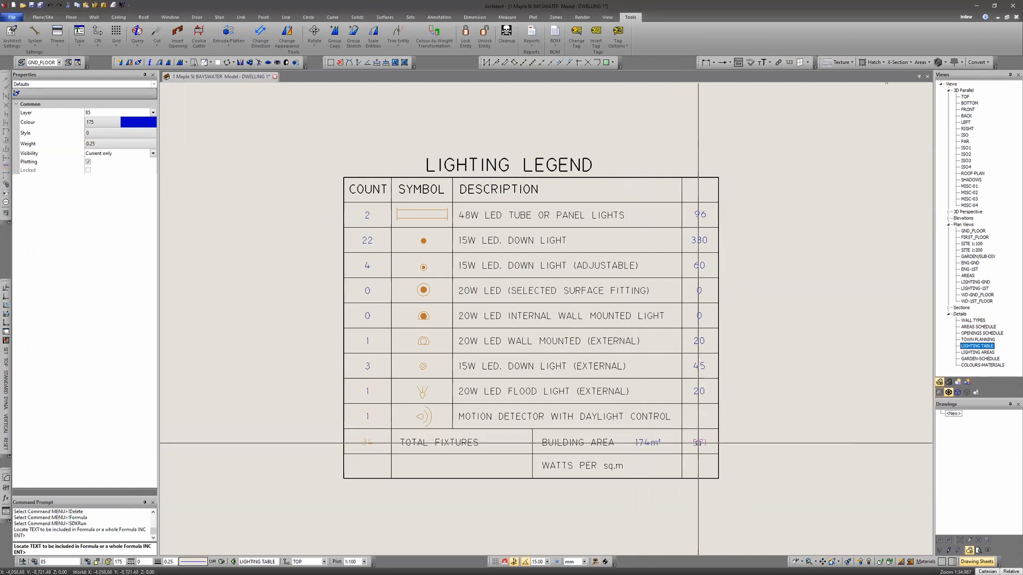
right_click(684, 415)
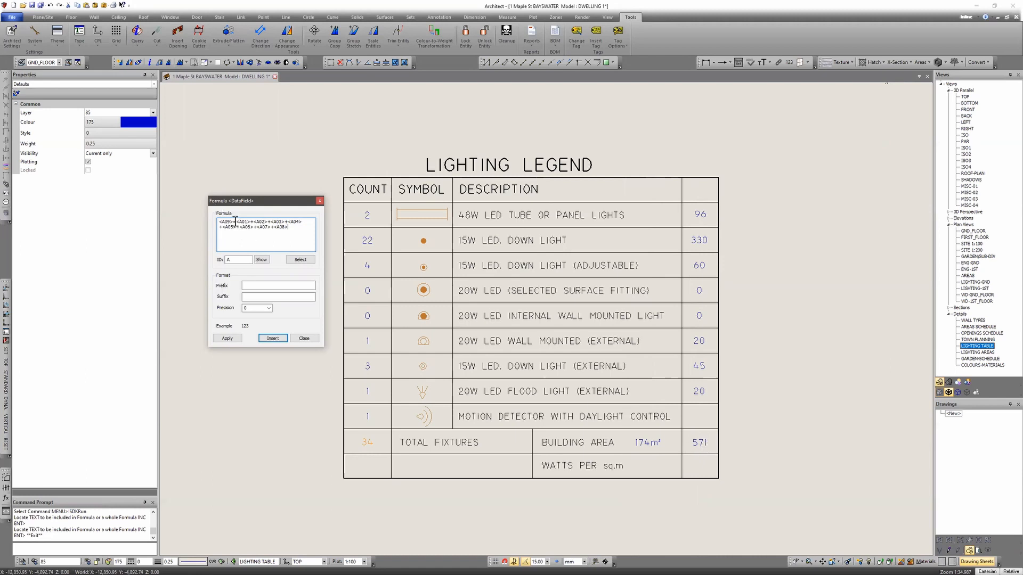
drag(234, 223, 304, 234)
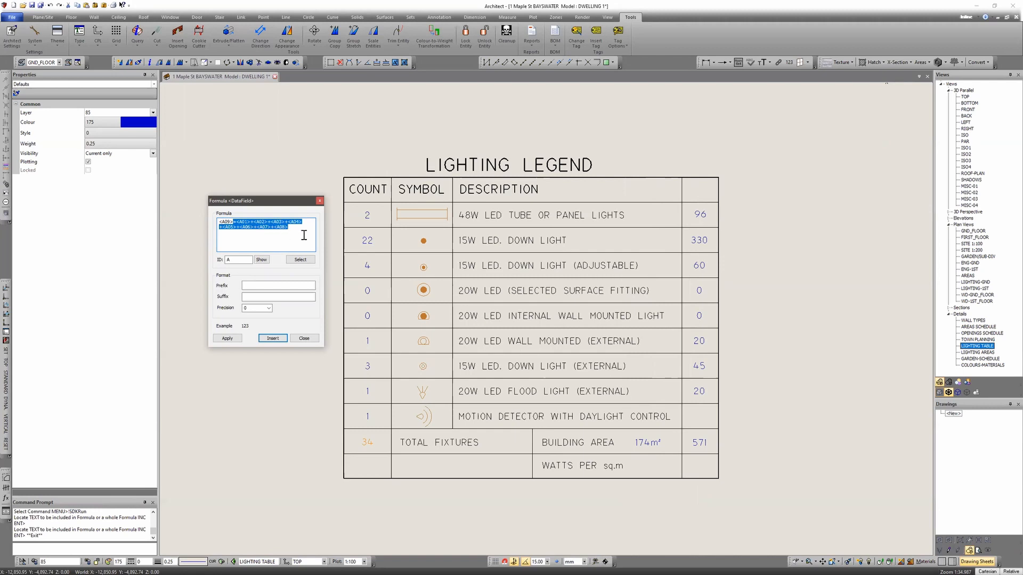
key(Delete)
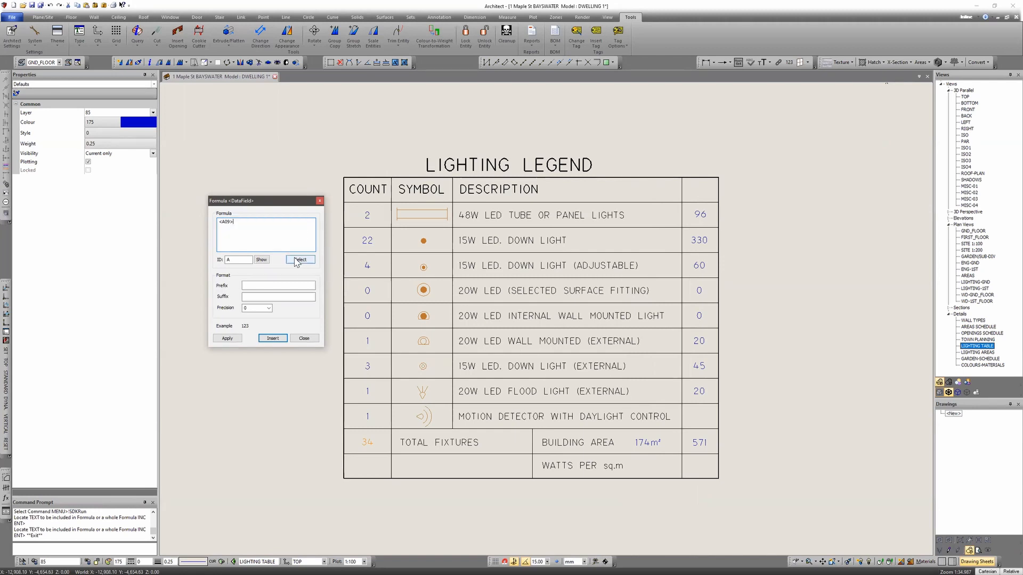
Complete the formula as <A09>/<A10> using the building area, set its precision to 0.01, and insert it in the WATTS PER sq.m row's last column.
click(299, 263)
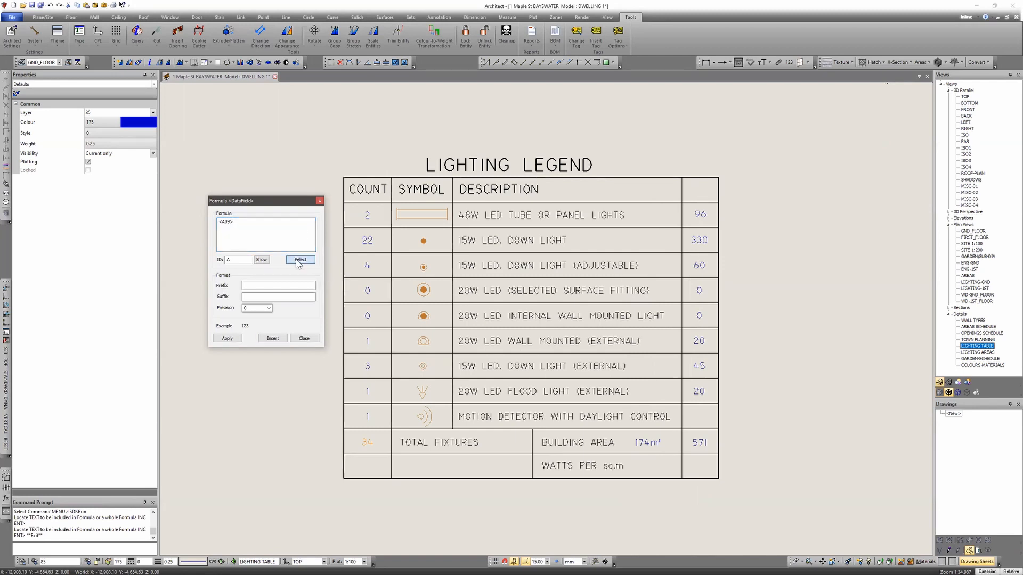
click(643, 443)
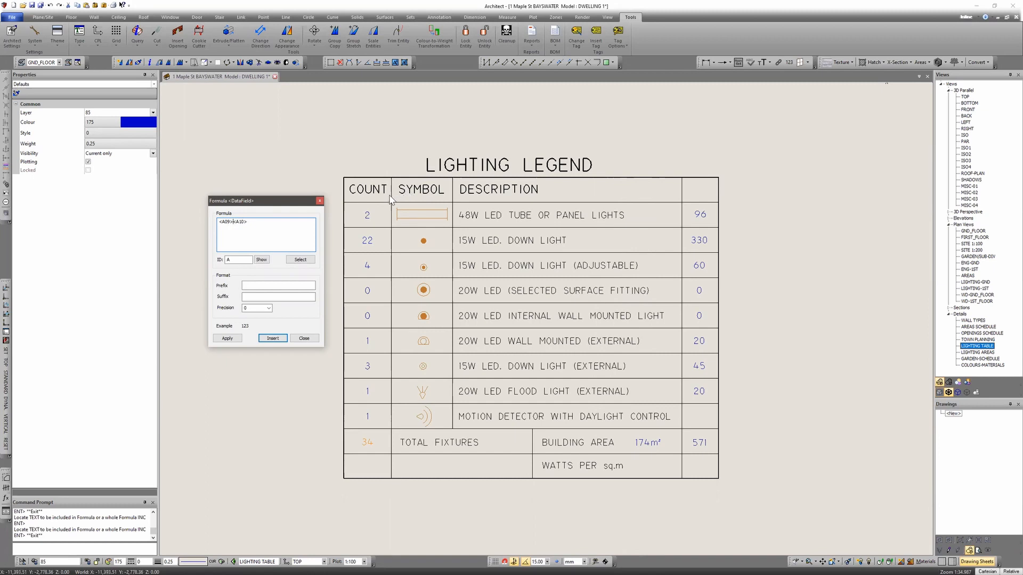
text(/)
click(268, 308)
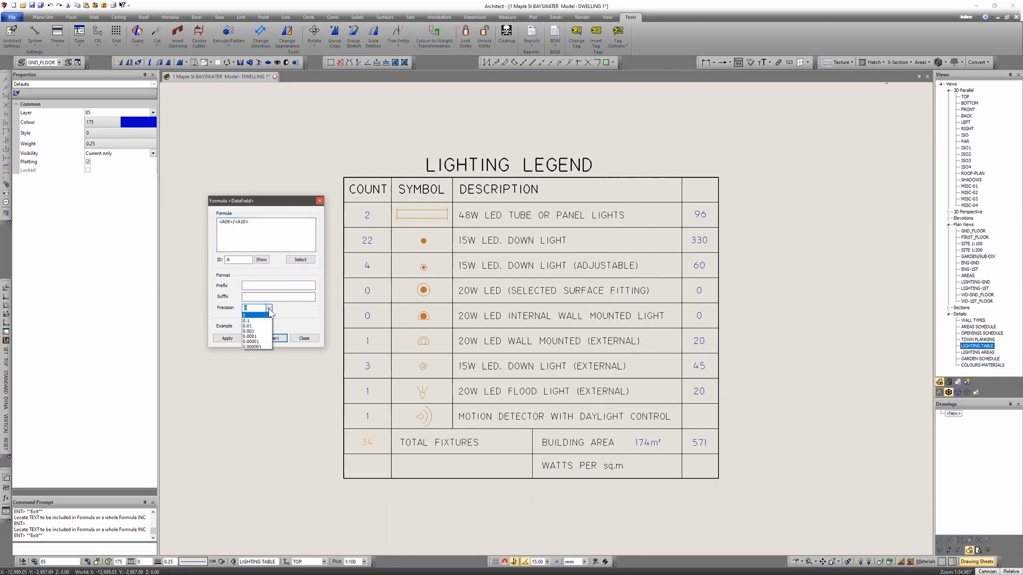
click(261, 326)
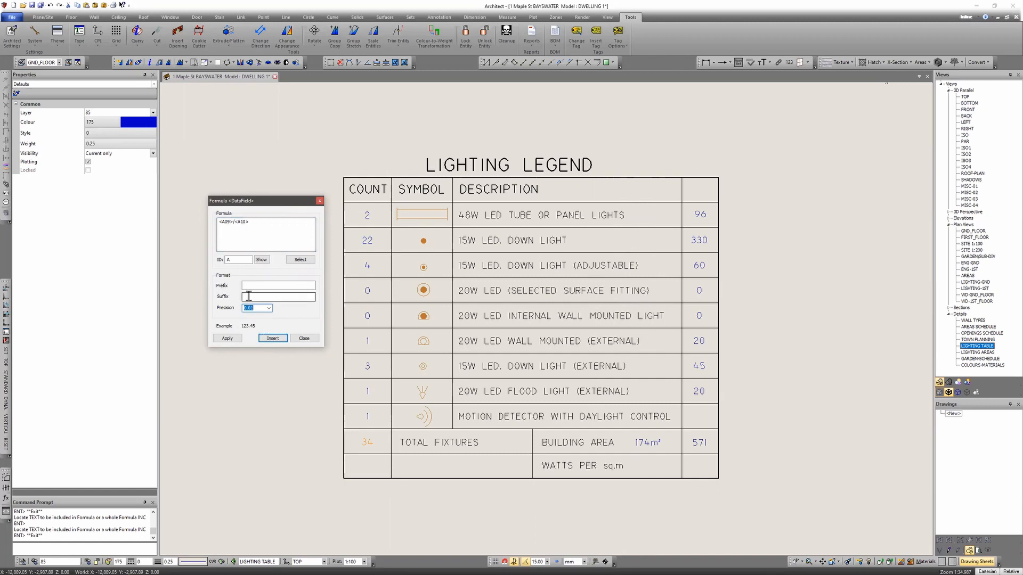
click(272, 339)
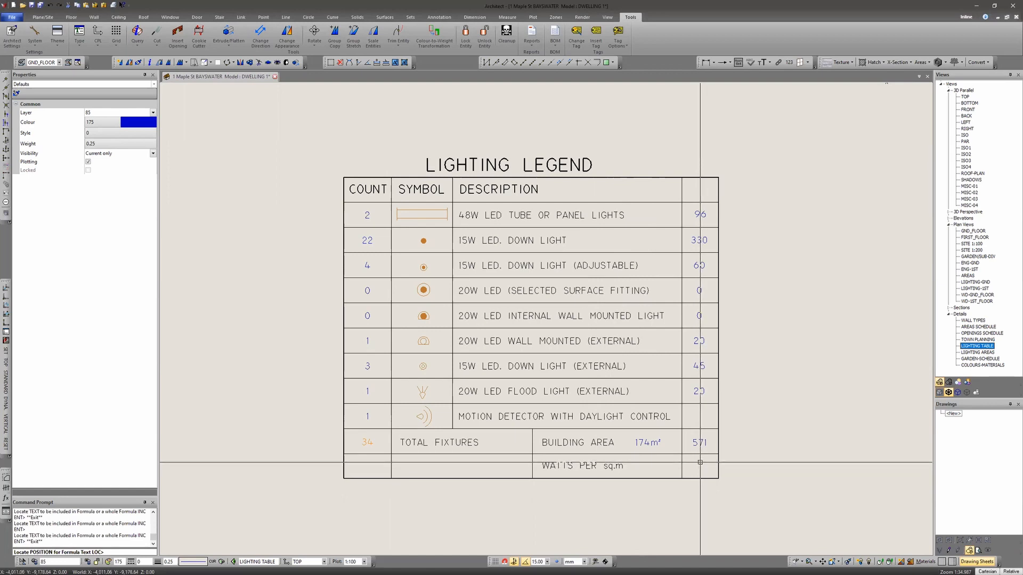
click(700, 463)
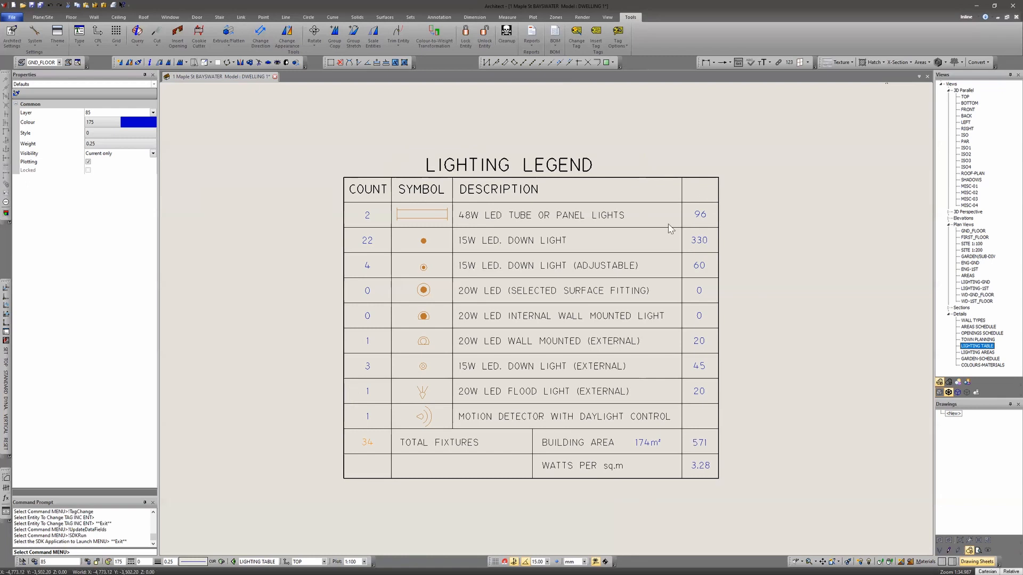
Place two copies of the LED tube or panel light symbol in the empty area beside the lighting legend.
click(421, 212)
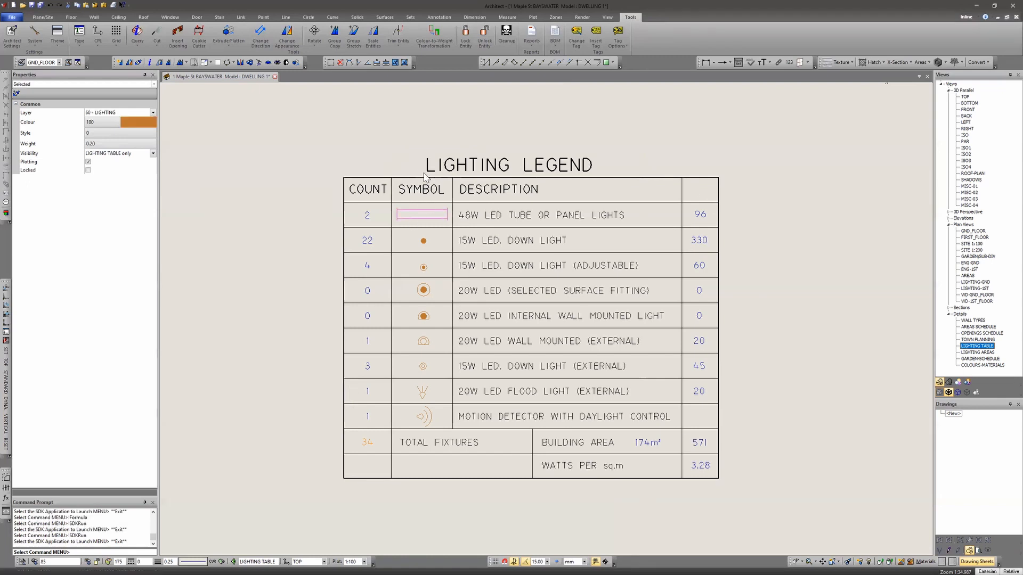
right_click(424, 174)
click(442, 258)
click(277, 211)
click(271, 250)
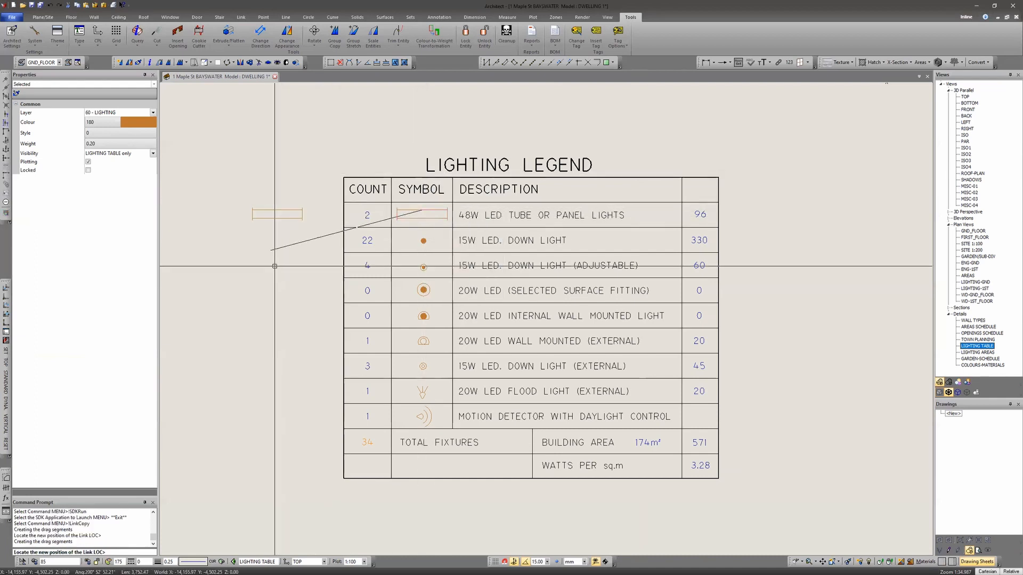
key(Escape)
Place two copies of the 20W LED selected surface fitting symbol beside the legend, and update the data fields.
click(424, 291)
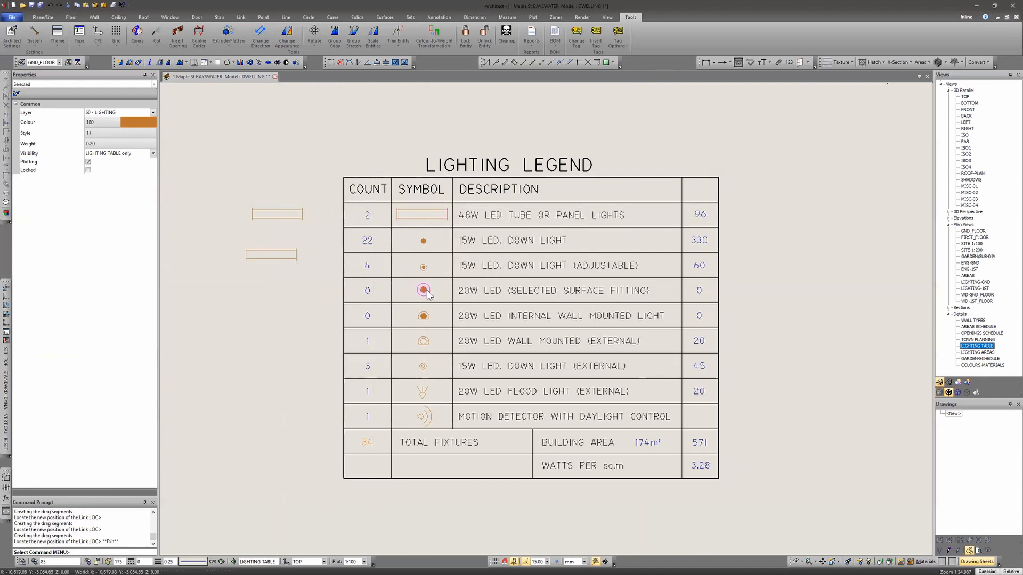
right_click(452, 277)
click(470, 359)
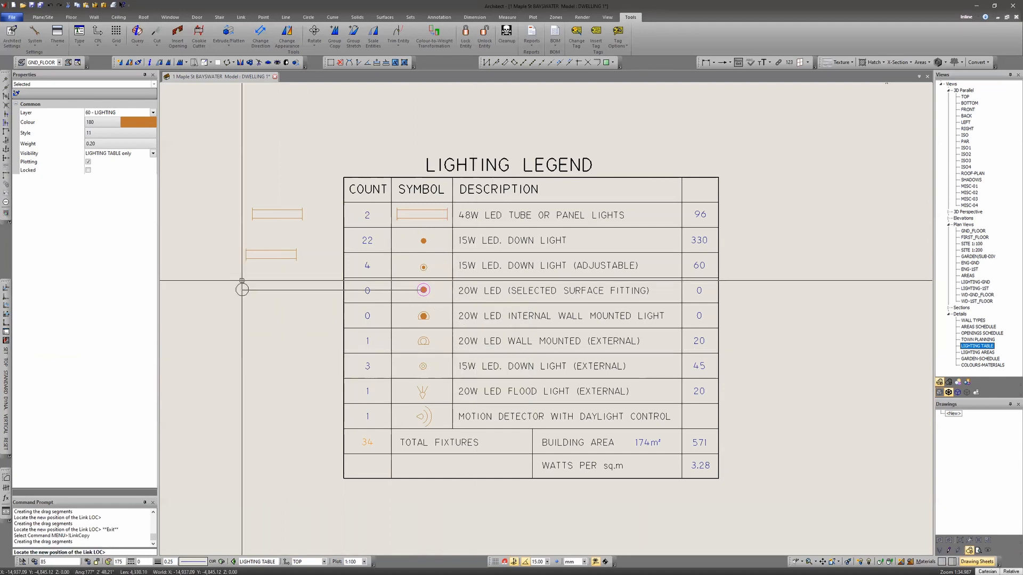
click(264, 290)
click(268, 331)
key(Escape)
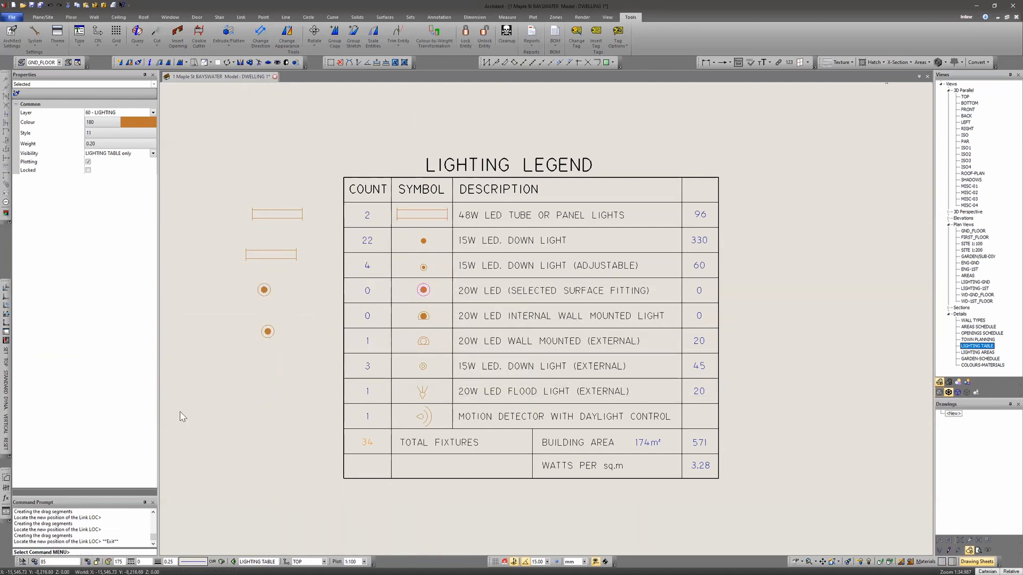
click(6, 512)
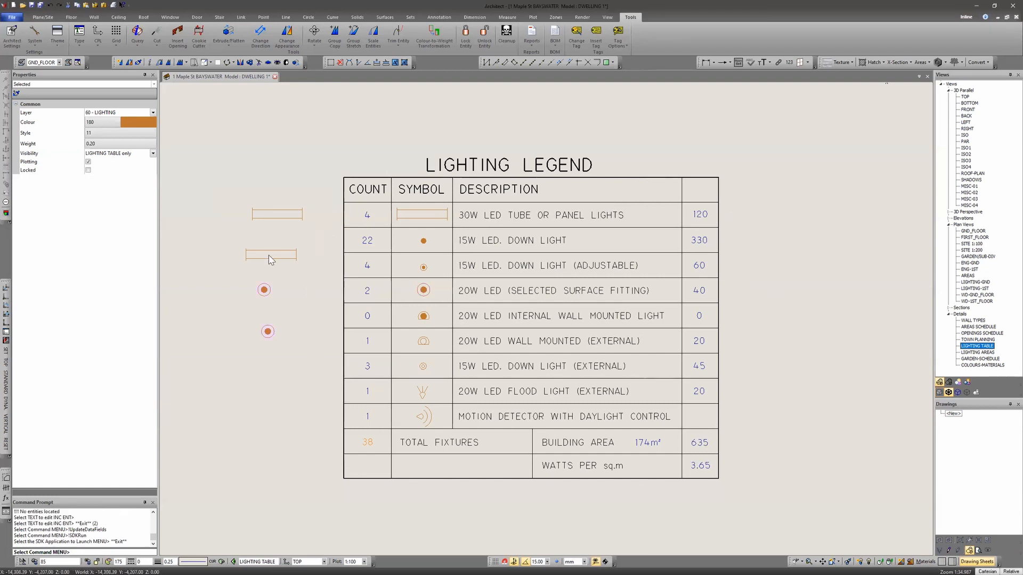
Delete the copied light symbols beside the legend, and update the data fields.
shift+click(287, 219)
key(Delete)
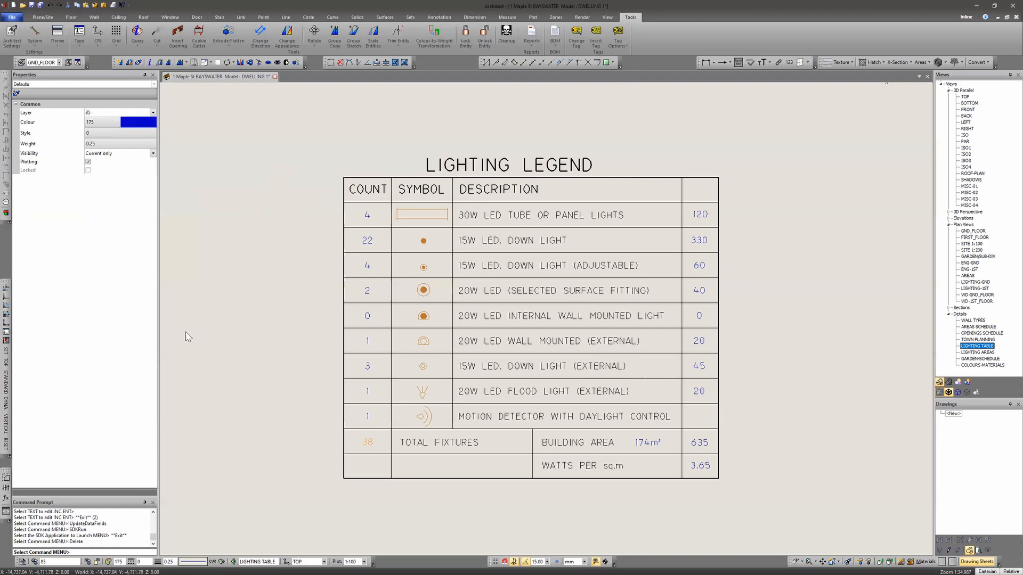
click(6, 512)
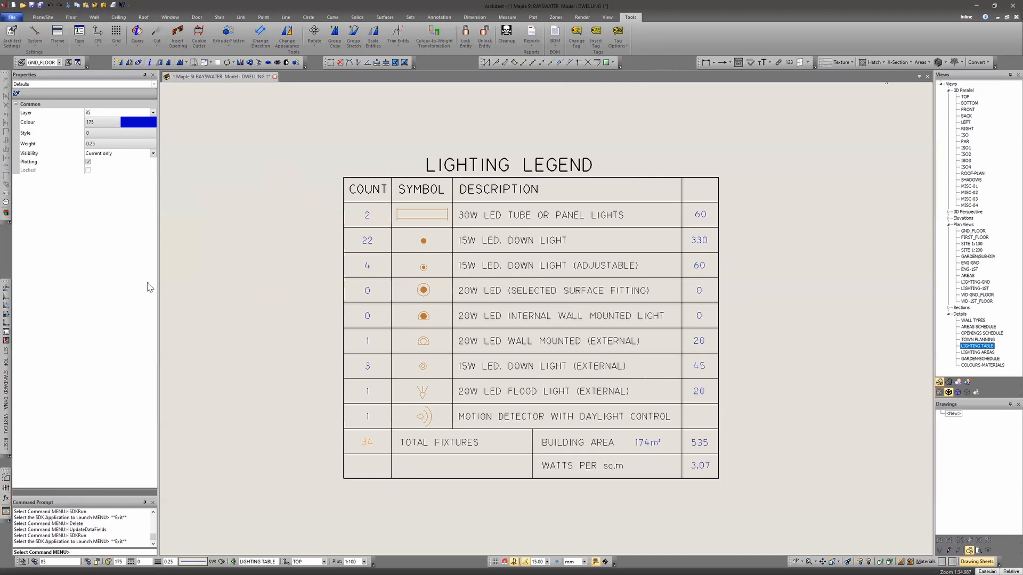